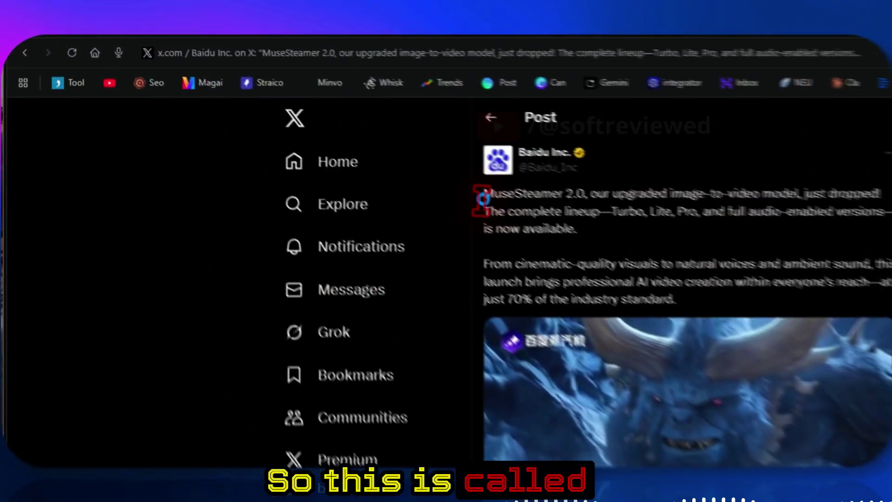
# Highlight 'MuseSteamer' and the line about audio-enabled versions in Baidu's post
pyautogui.doubleClick(320, 100)
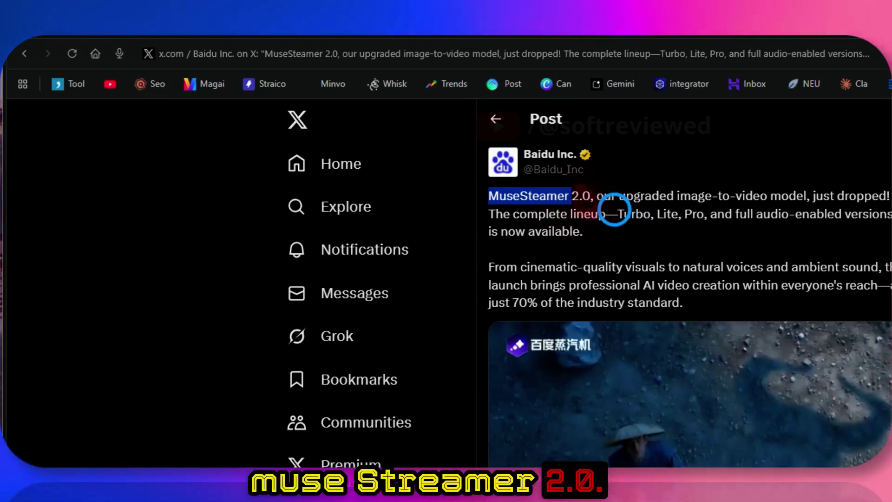
pyautogui.click(611, 212)
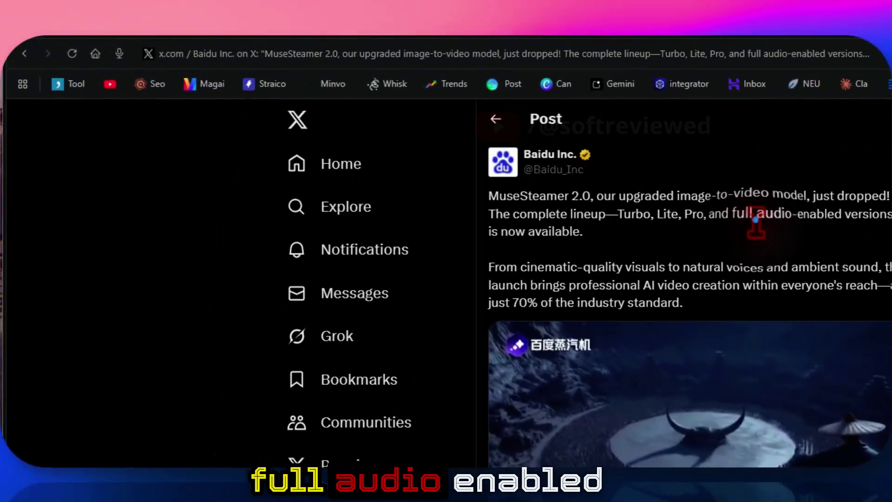
pyautogui.moveTo(453, 141); pyautogui.dragTo(520, 148)
pyautogui.click(878, 240)
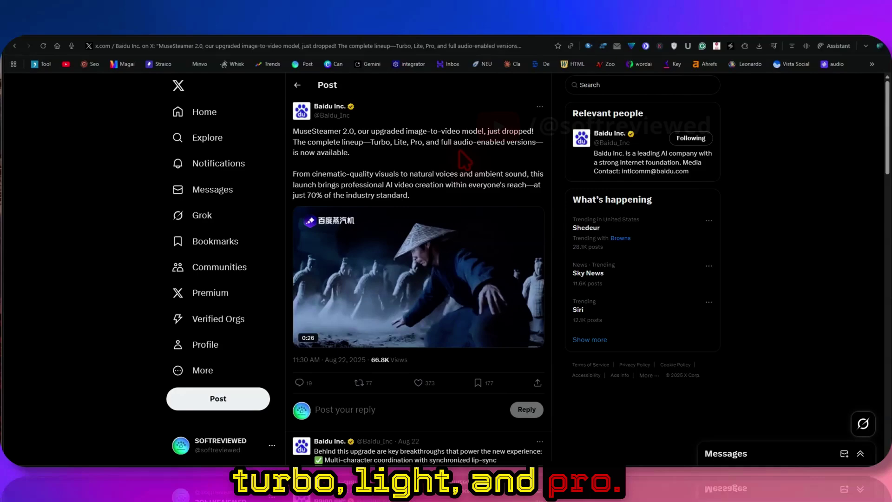
# Scroll down and open Baidu's follow-up reply about MuseSteamer as its own post
pyautogui.scroll(-2, 772, 244)
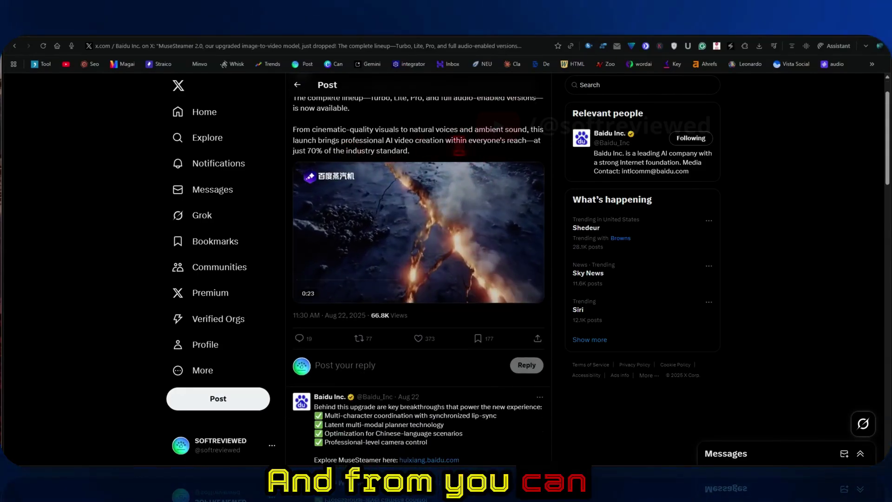
pyautogui.moveTo(411, 232)
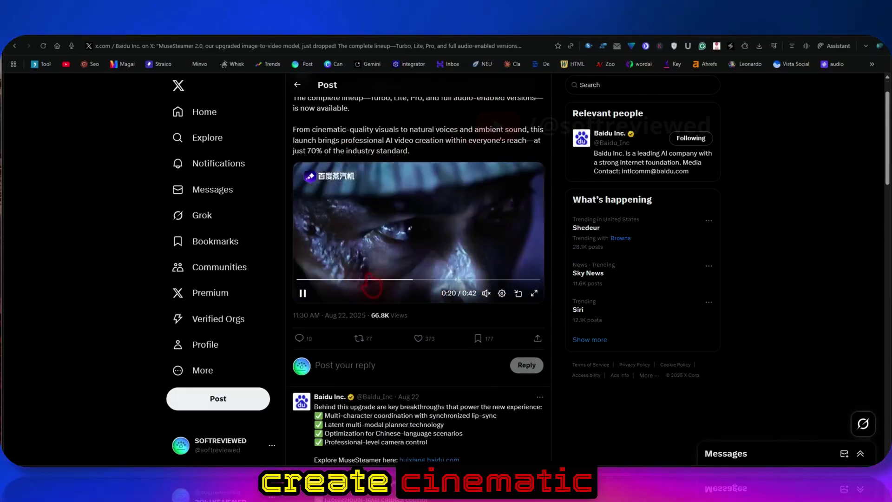
pyautogui.scroll(-4, 372, 268)
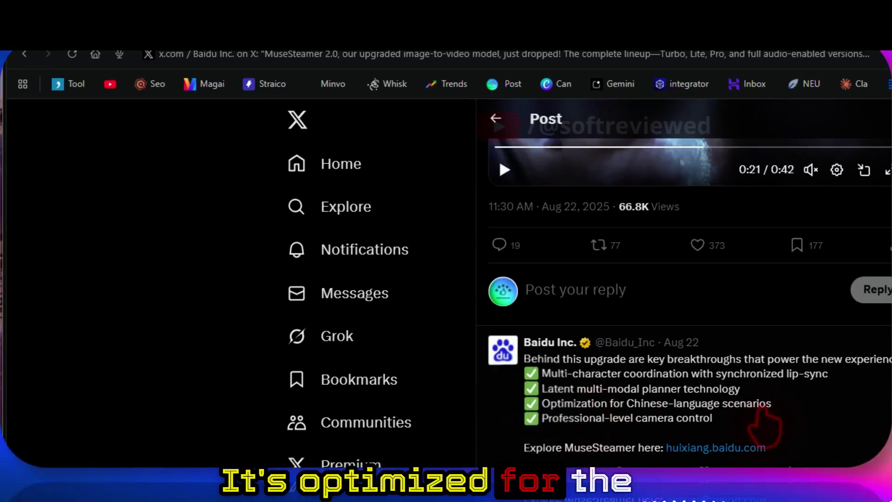
pyautogui.click(461, 271)
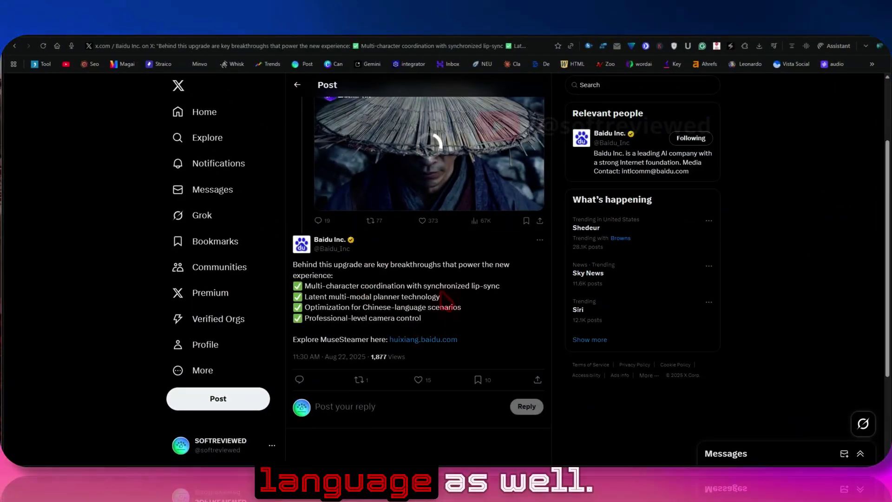
# Scroll back up and replay the announcement video from the start
pyautogui.scroll(2, 444, 299)
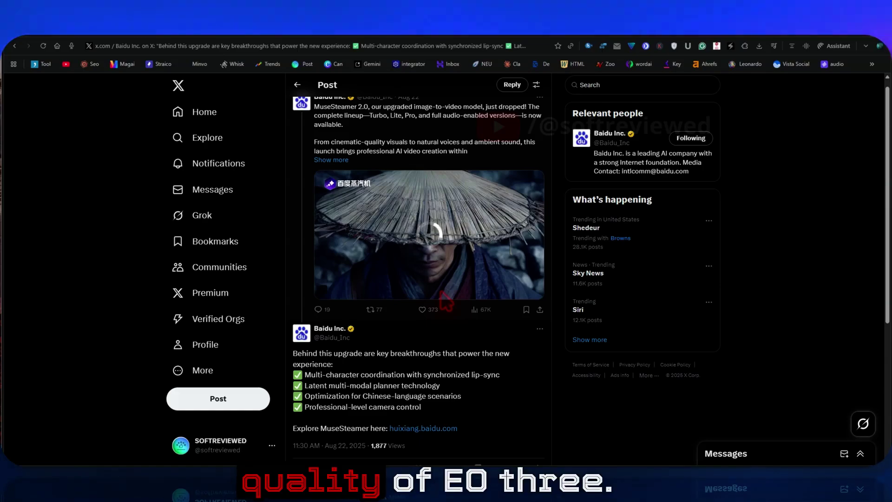
pyautogui.scroll(1, 444, 300)
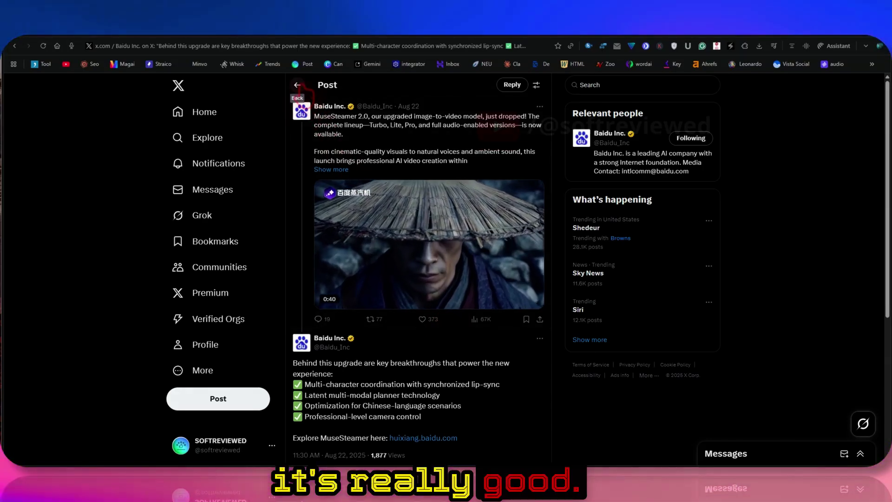
pyautogui.click(448, 278)
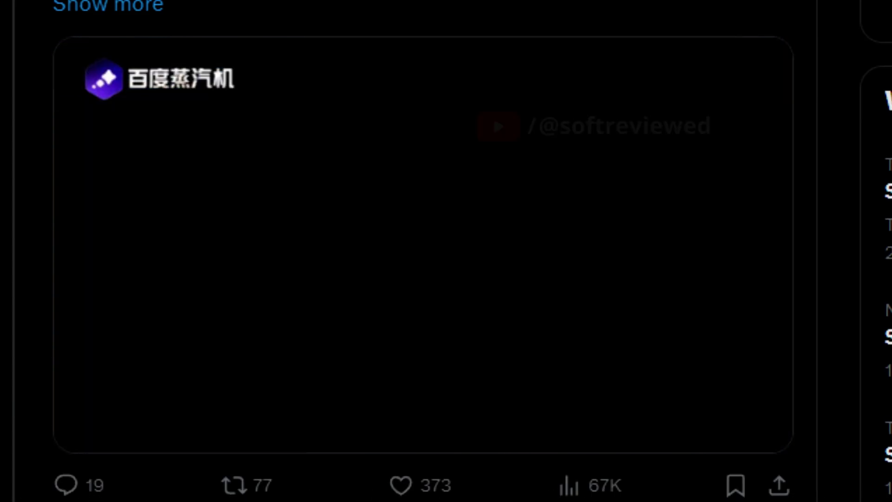
# Pause the MuseSteamer demo video about one second in
pyautogui.click(85, 418)
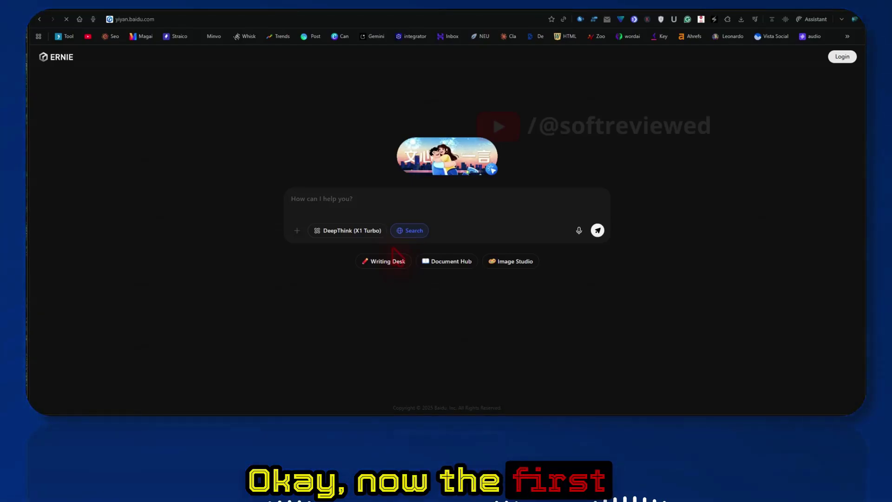
# Reload ERNIE, dismiss the translation offer and bring up the login form
pyautogui.press('Return')
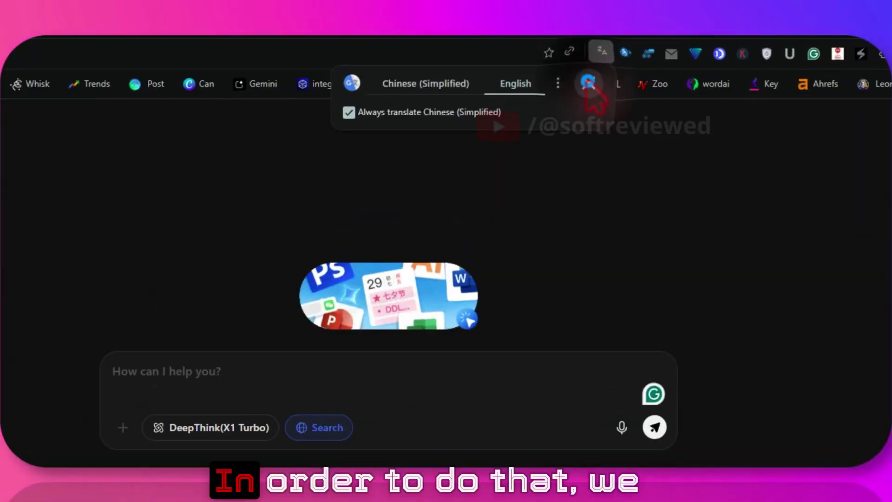
pyautogui.click(565, 45)
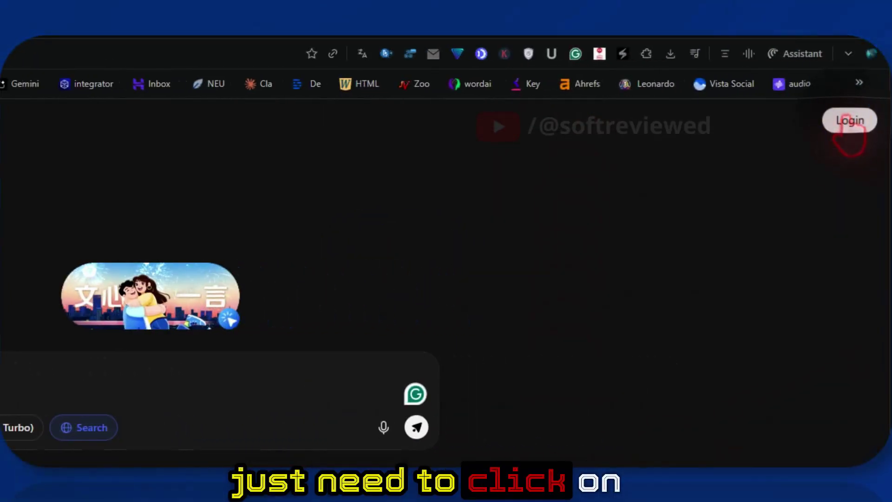
pyautogui.click(849, 120)
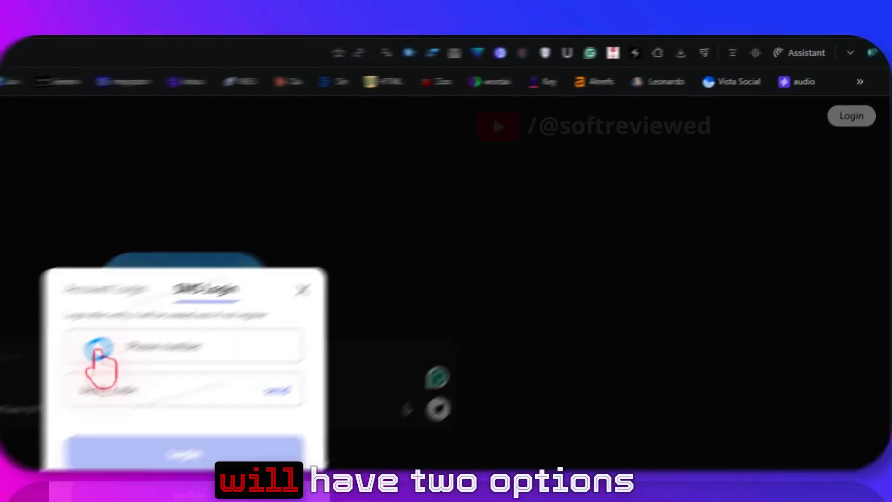
# Set the phone login's country calling code to +91 India
pyautogui.click(99, 350)
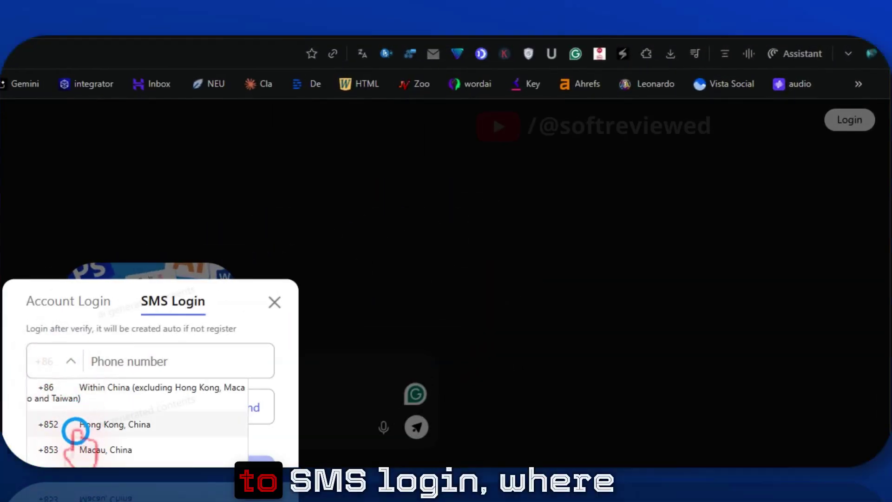
pyautogui.click(75, 424)
pyautogui.click(57, 362)
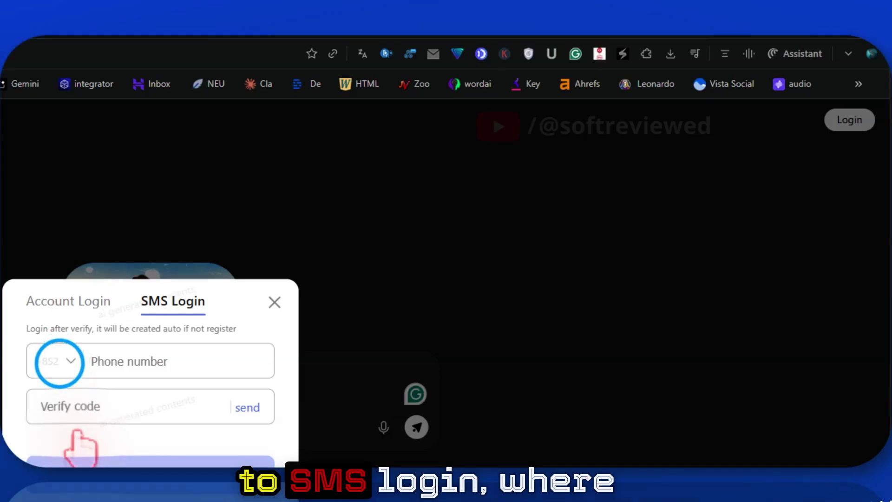
pyautogui.scroll(-5, 65, 404)
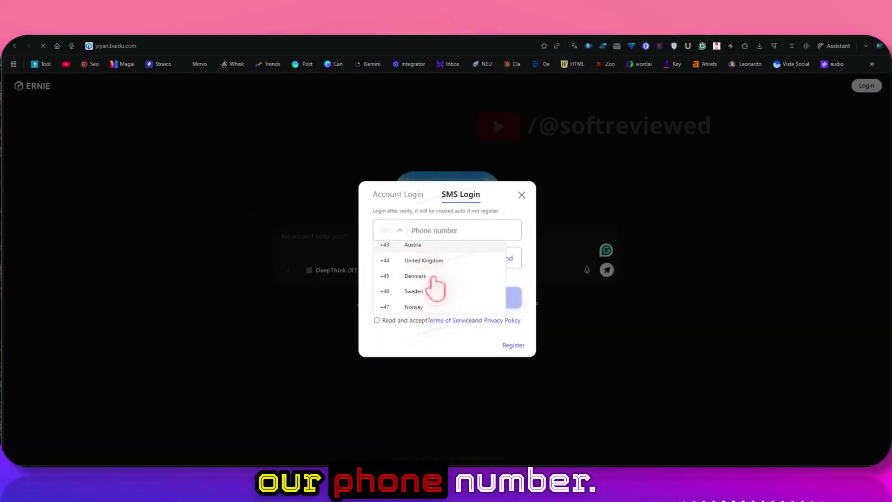
pyautogui.scroll(-1, 434, 278)
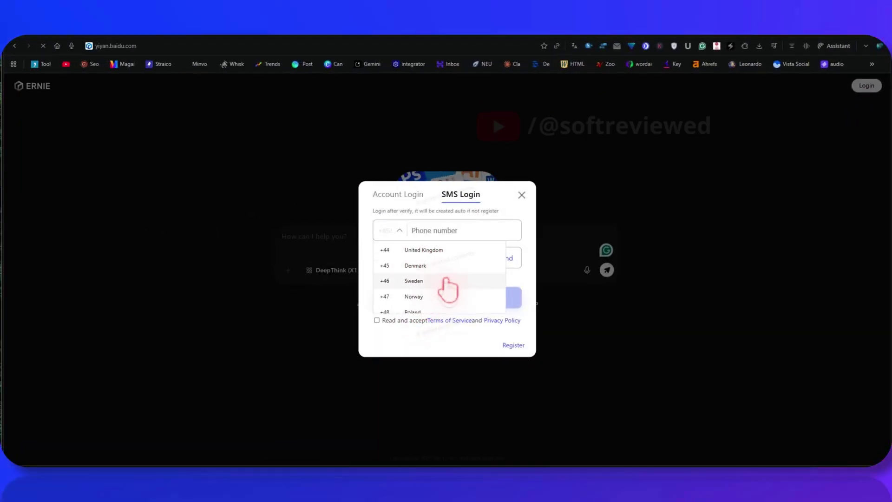
pyautogui.scroll(-5, 445, 280)
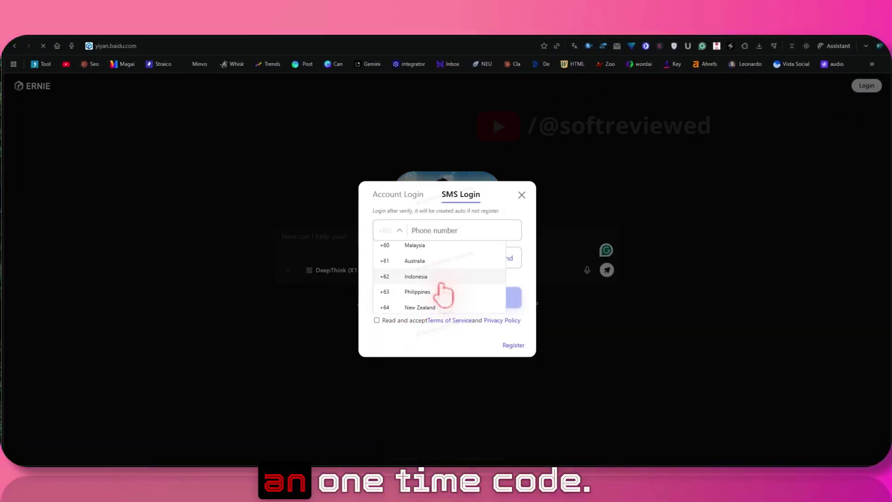
pyautogui.scroll(2, 442, 293)
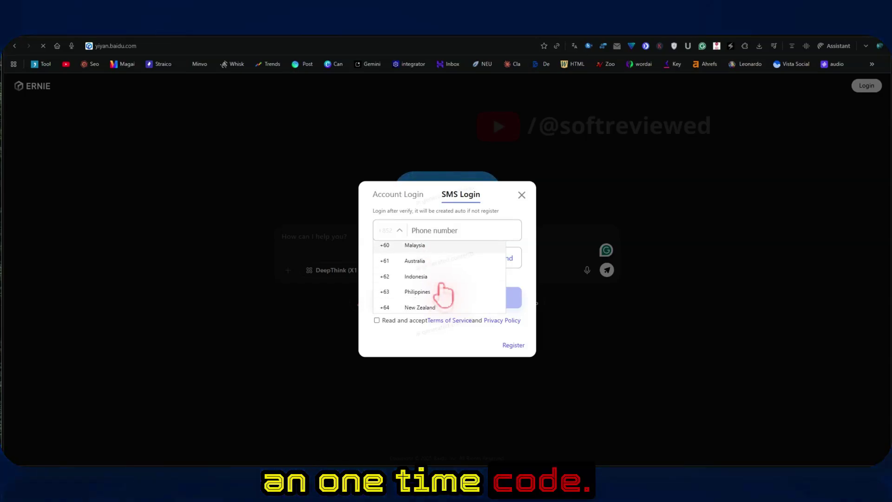
pyautogui.scroll(-2, 443, 292)
pyautogui.scroll(-3, 442, 293)
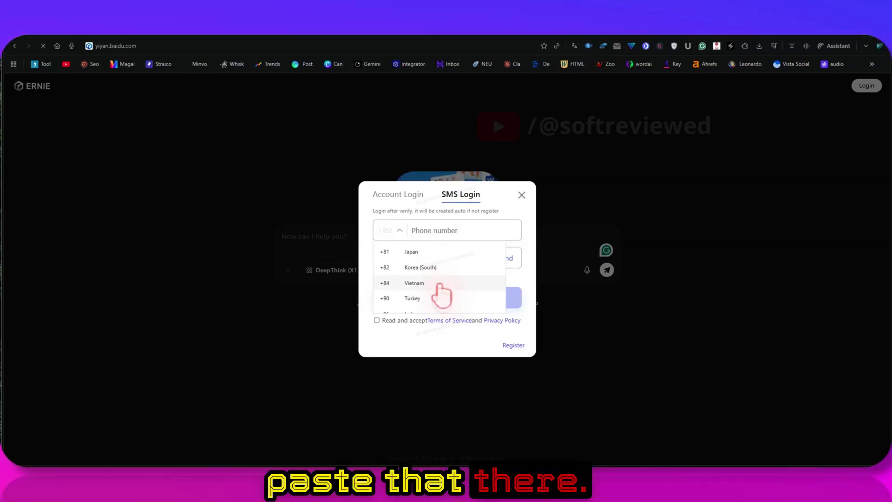
pyautogui.scroll(4, 441, 295)
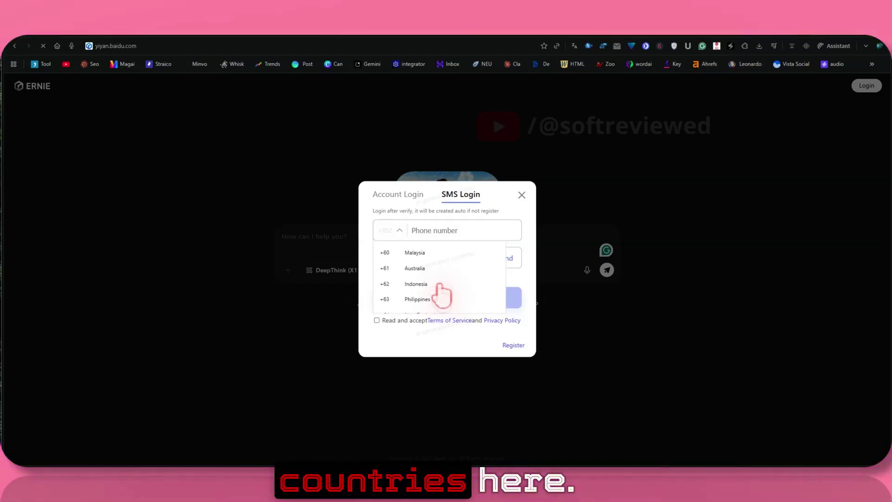
pyautogui.scroll(3, 442, 295)
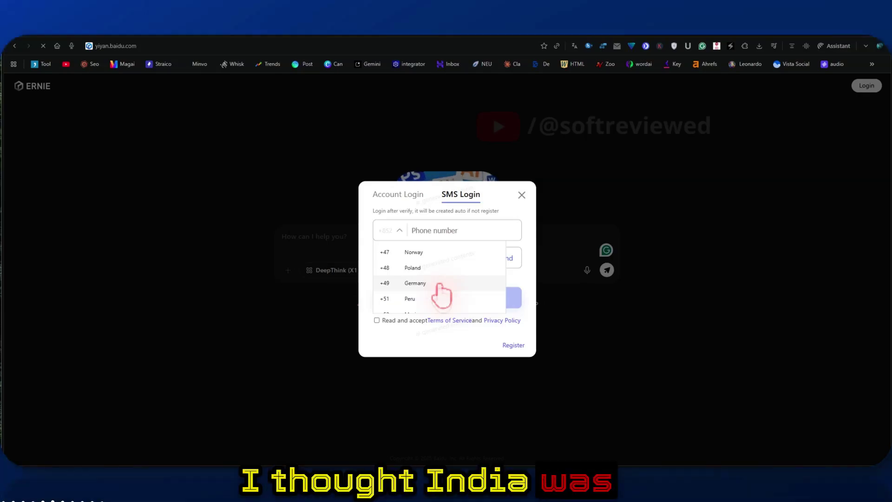
pyautogui.scroll(-5, 440, 285)
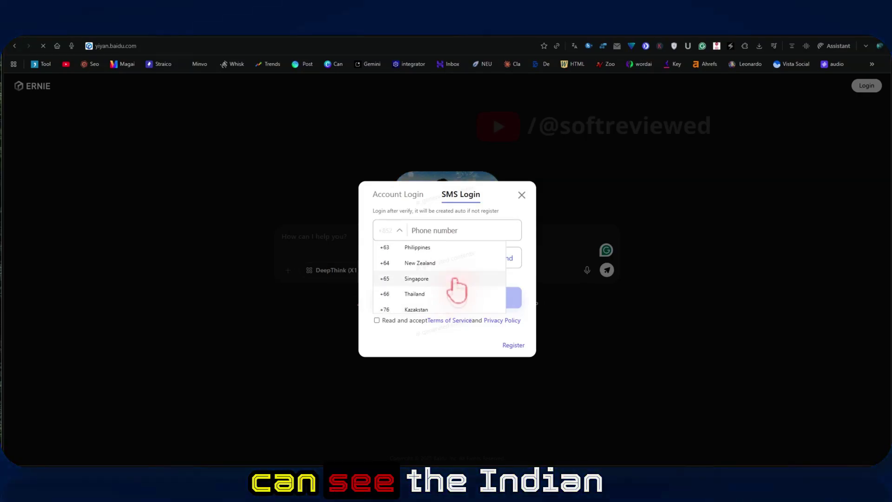
pyautogui.click(421, 267)
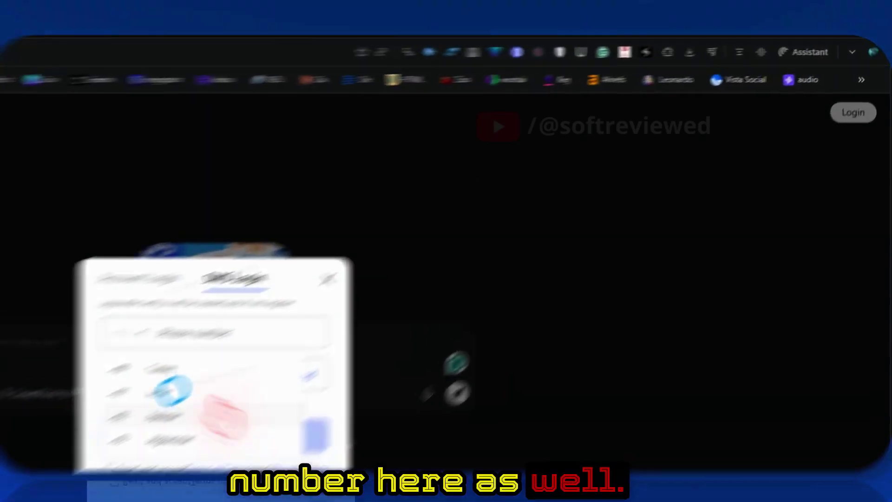
# Enter the phone number, request an SMS code and register the new number
pyautogui.click(113, 371)
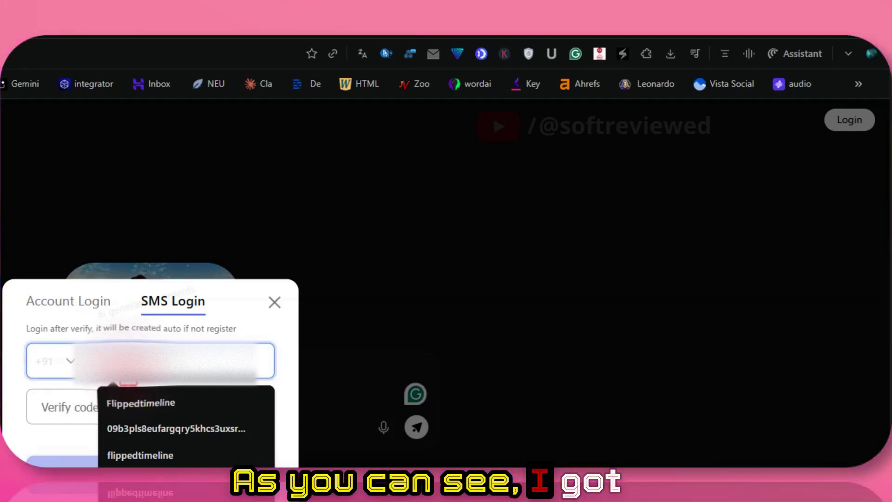
pyautogui.write('9876543210')
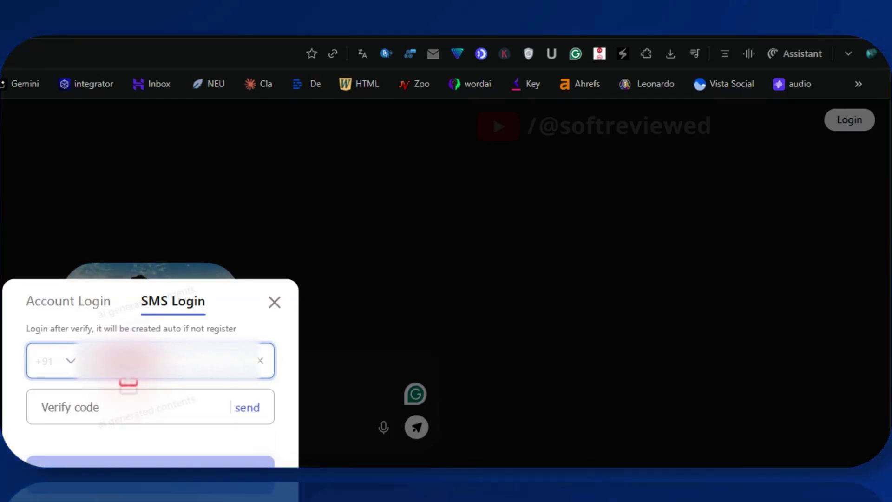
pyautogui.click(175, 378)
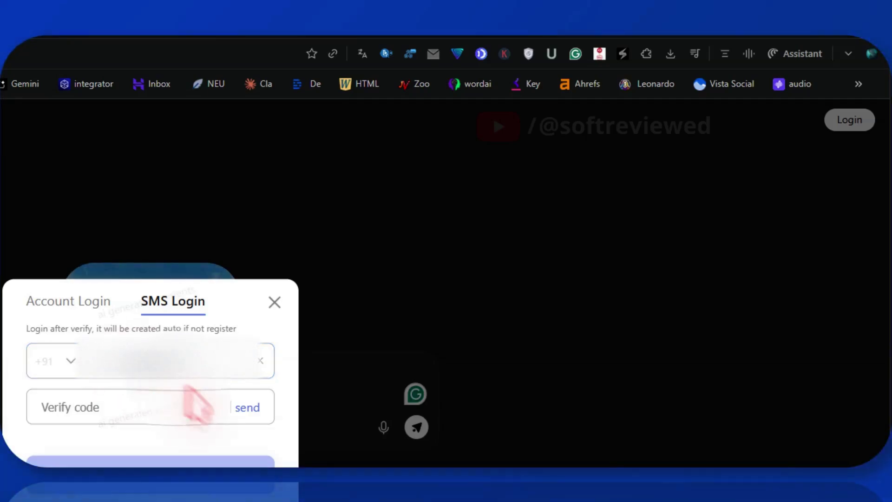
pyautogui.click(246, 407)
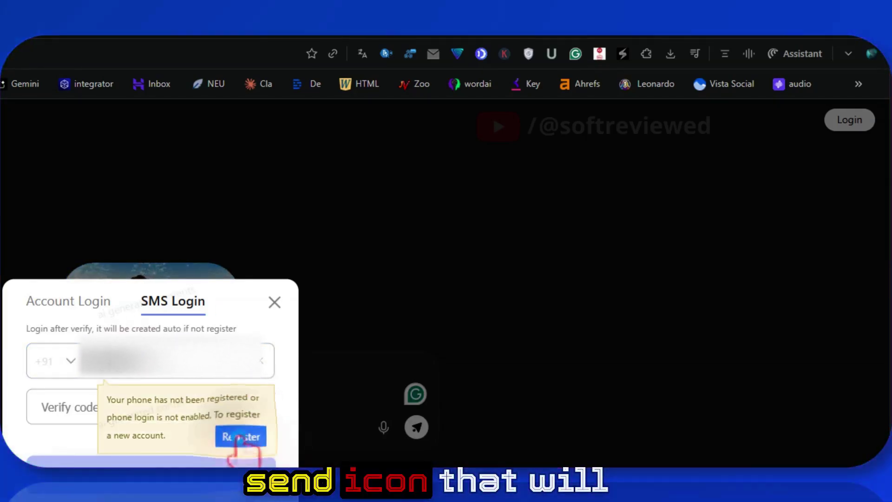
pyautogui.click(239, 434)
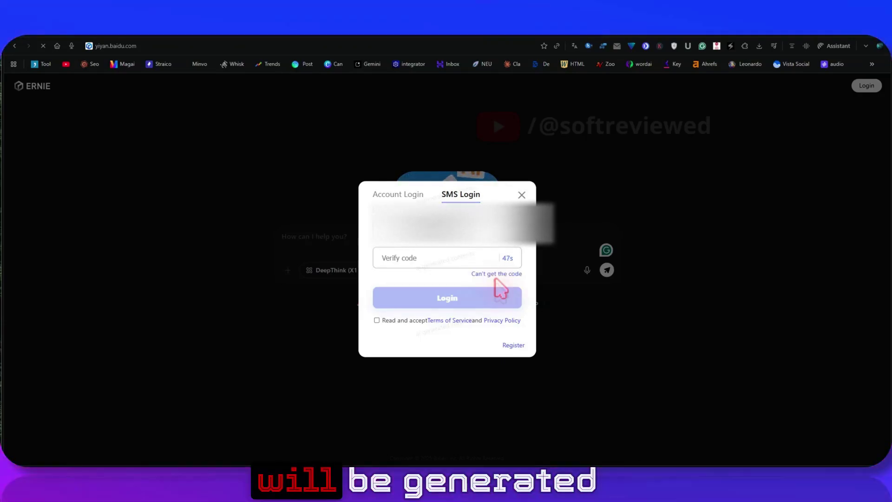
# Enter the received verification code, accept the terms and privacy policy, and log in
pyautogui.click(414, 260)
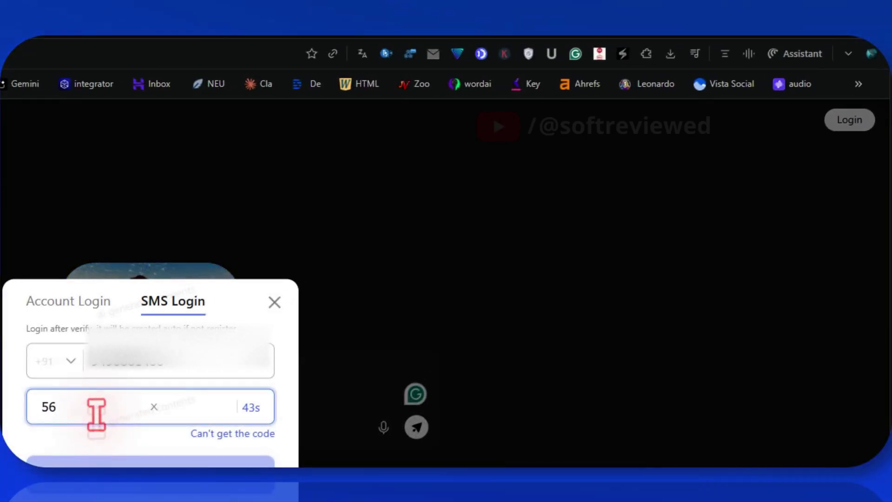
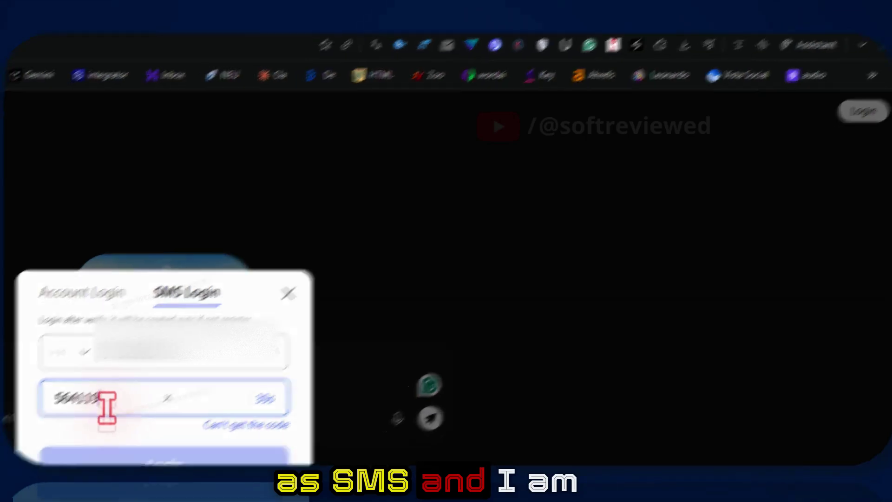
pyautogui.click(134, 488)
pyautogui.click(390, 281)
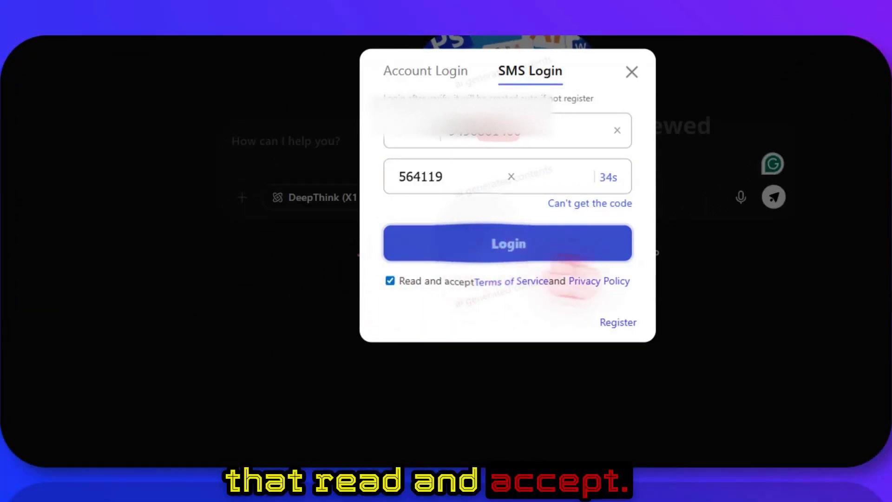
pyautogui.click(601, 259)
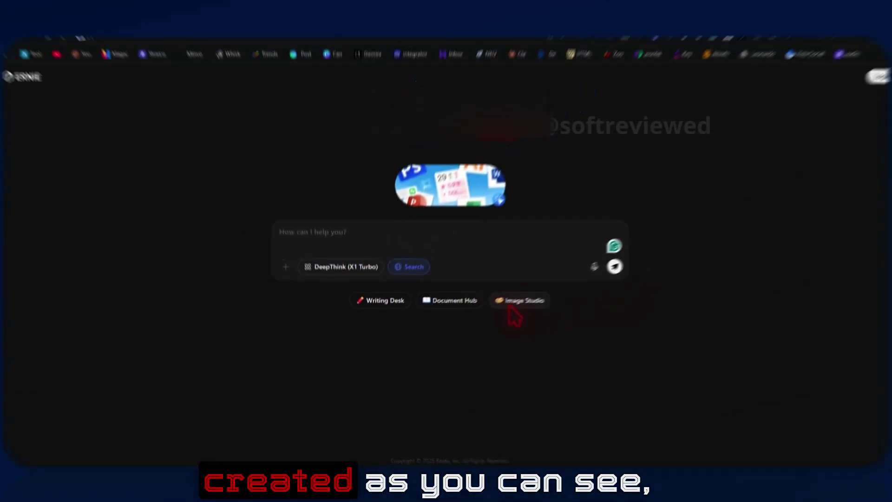
# Set the ERNIE username to 'softreviewed' with an account password and confirm
pyautogui.click(509, 307)
pyautogui.click(420, 257)
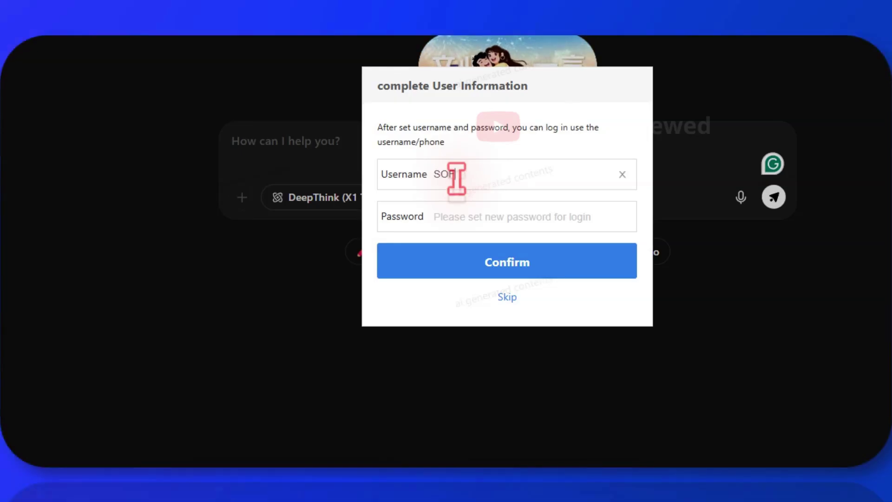
pyautogui.press('BackSpace')
pyautogui.write('softre')
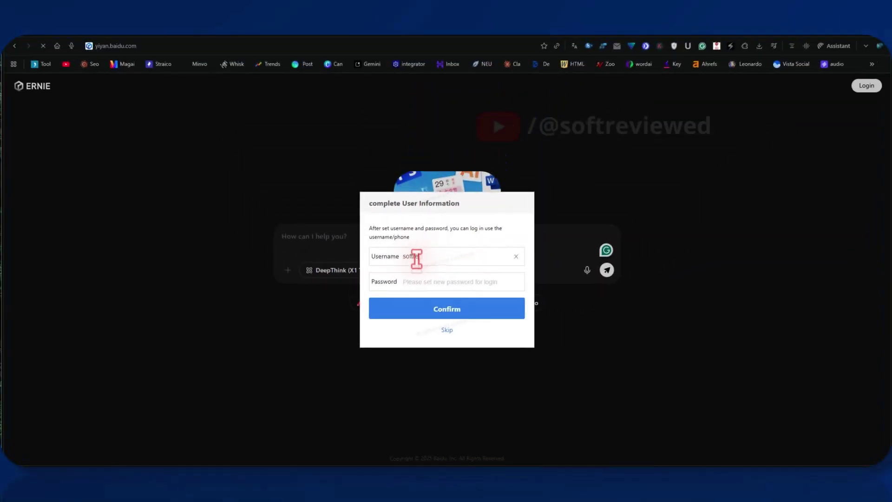
pyautogui.write('viewed')
pyautogui.click(413, 281)
pyautogui.write('****')
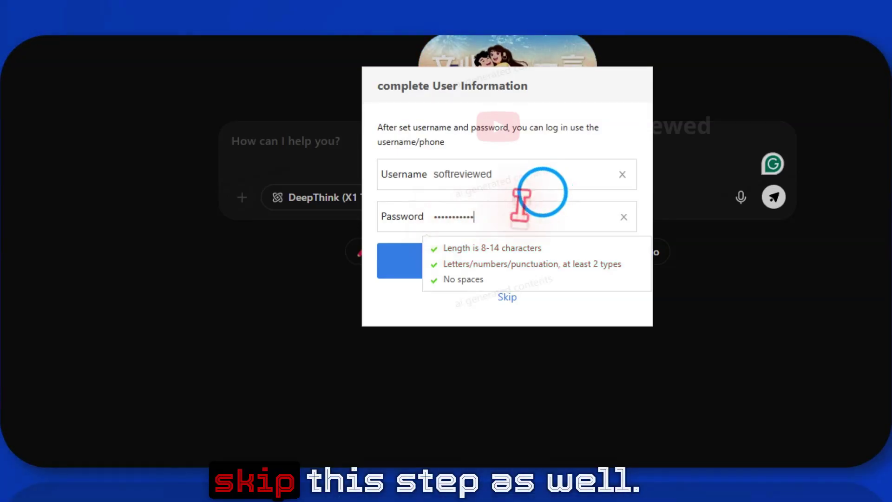
pyautogui.click(516, 261)
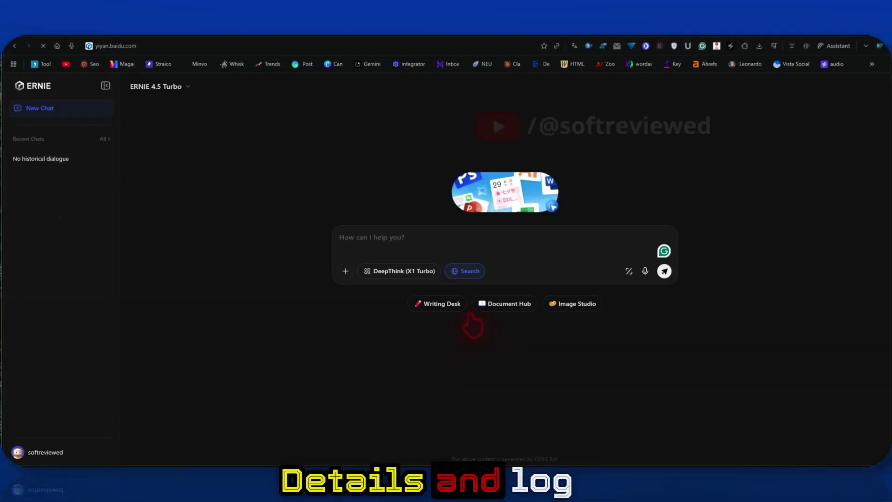
# Save the ERNIE password in the browser's save-password prompt
pyautogui.click(493, 181)
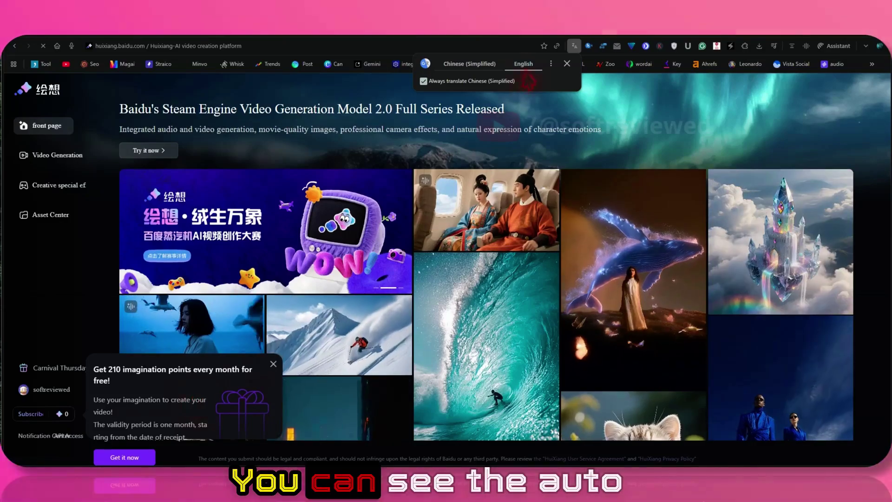
# Claim the 210 free monthly imagination points from the account menu and reload Huixiang
pyautogui.click(47, 392)
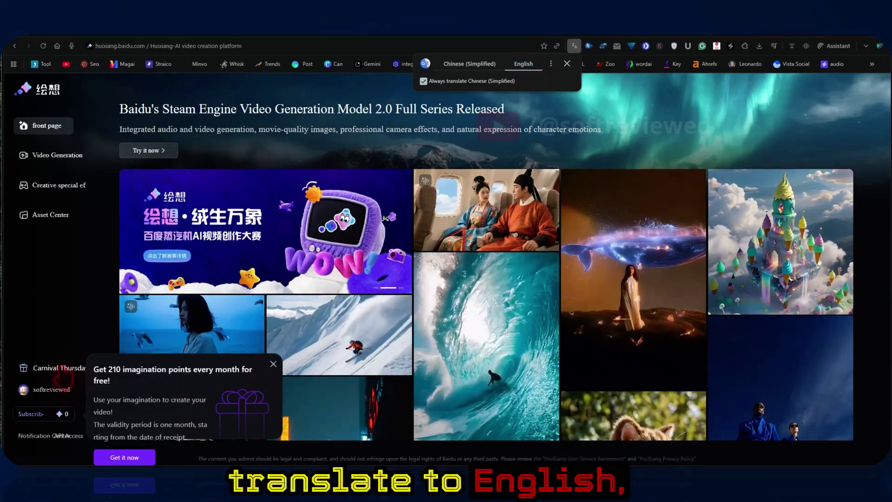
pyautogui.click(67, 393)
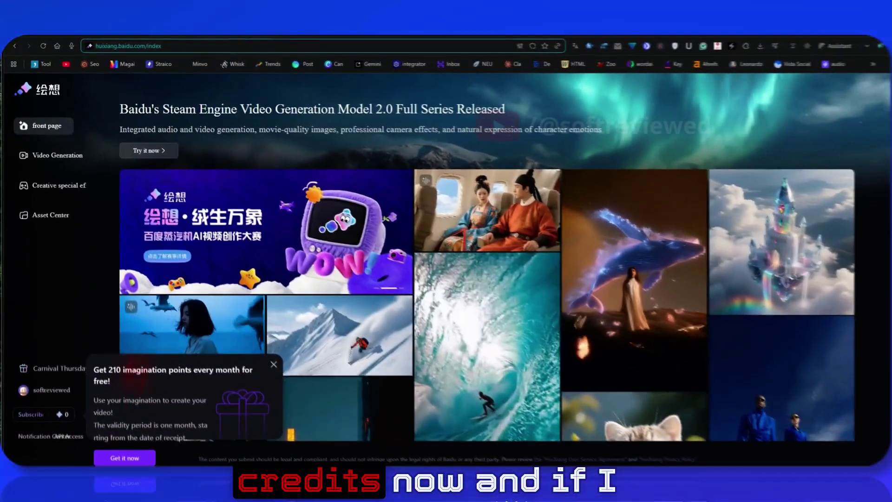
pyautogui.click(122, 457)
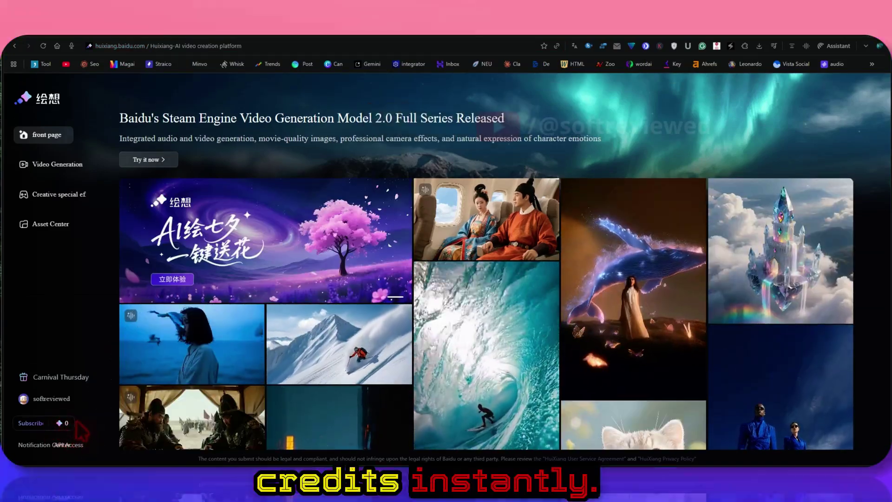
pyautogui.click(42, 45)
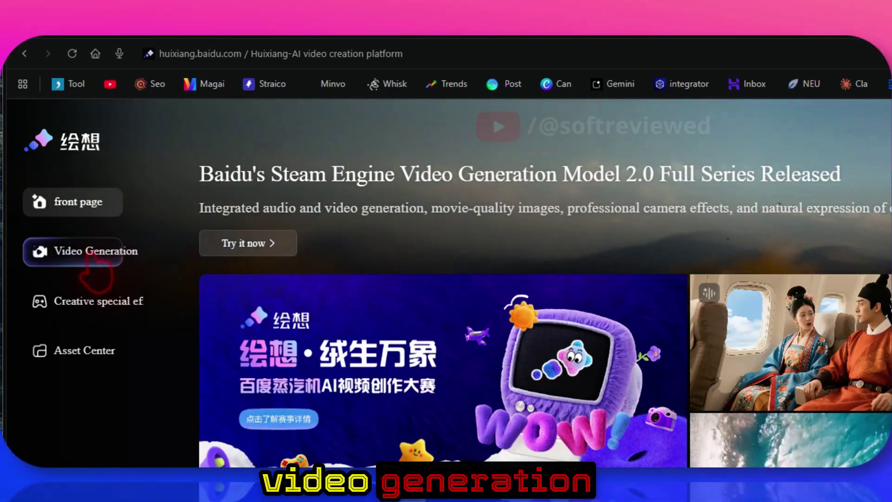
# Start a Video with sound generation using Steam Engine 2.0 Audio Version at 10 seconds
pyautogui.click(93, 254)
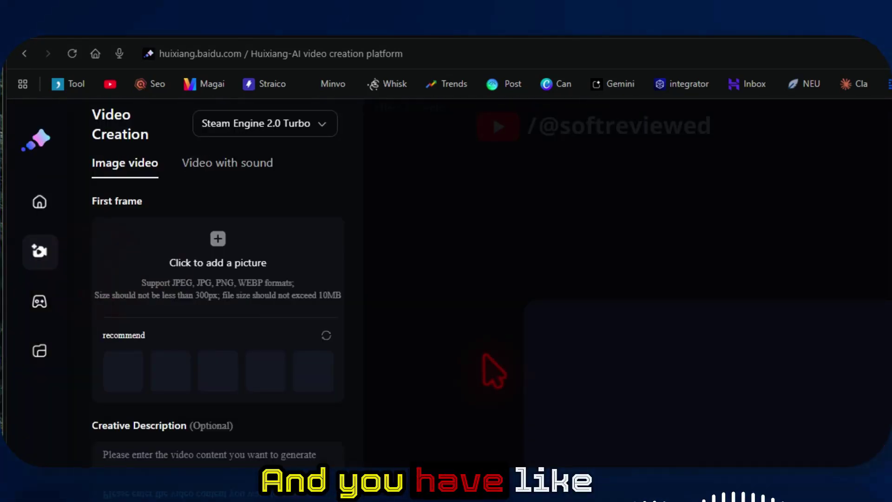
pyautogui.click(227, 163)
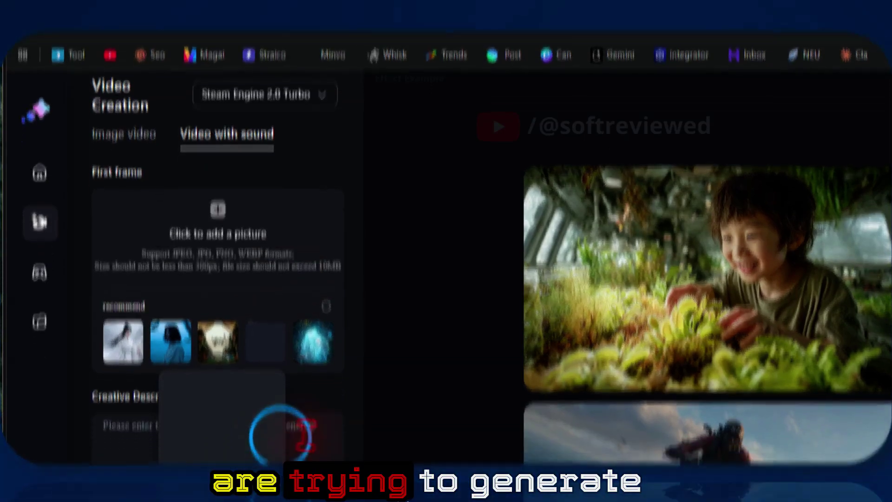
pyautogui.click(280, 455)
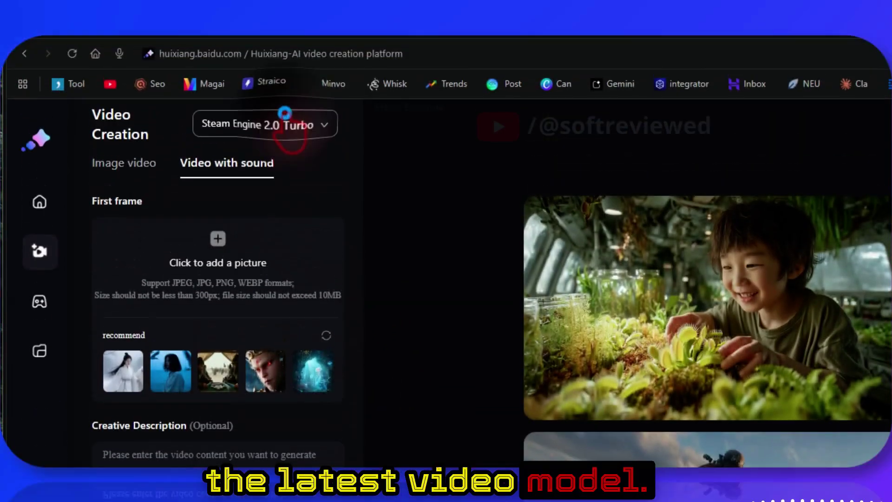
pyautogui.click(285, 120)
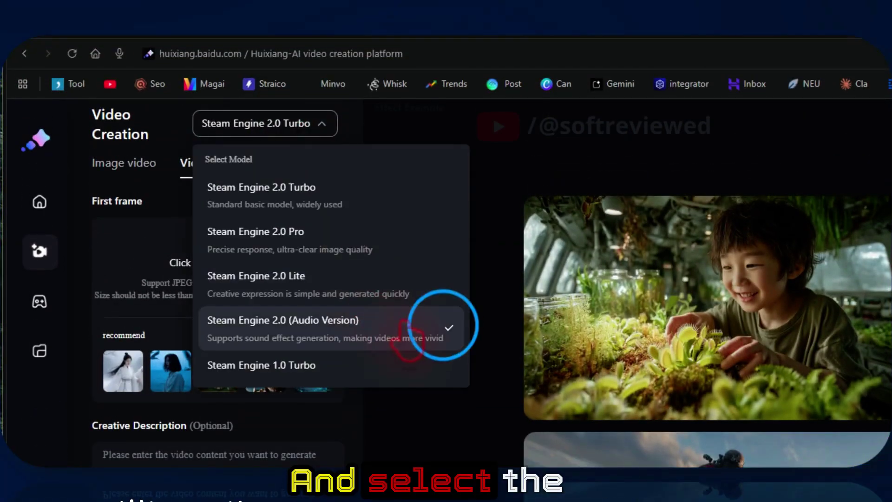
pyautogui.click(285, 121)
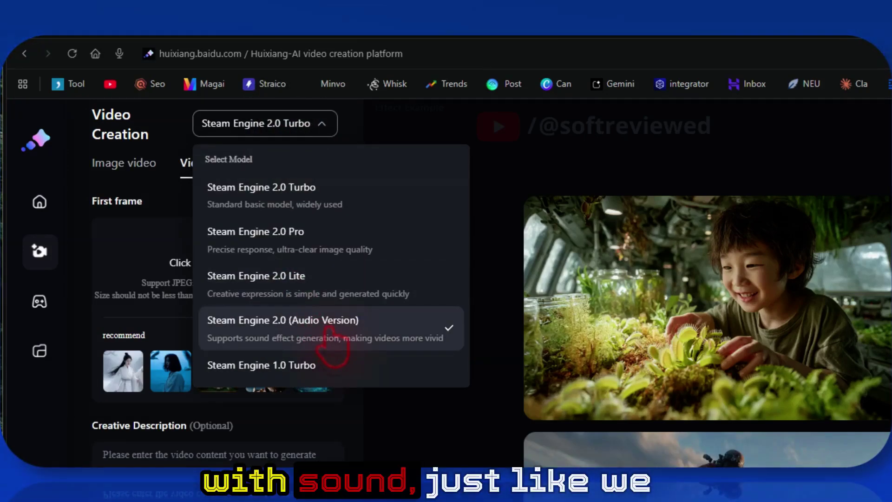
pyautogui.click(331, 336)
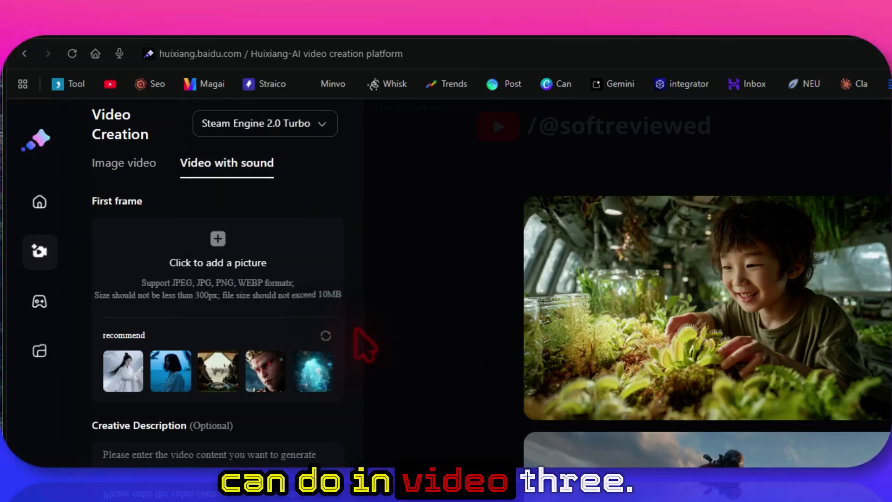
pyautogui.click(210, 266)
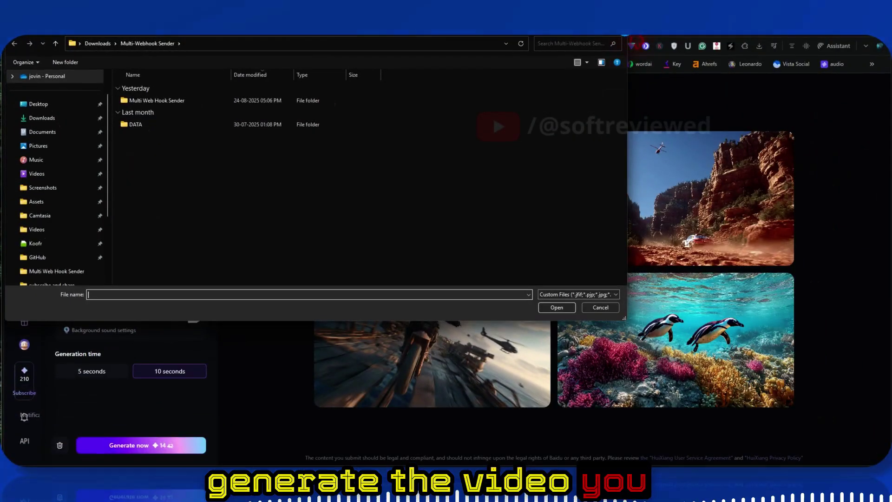
pyautogui.press('Escape')
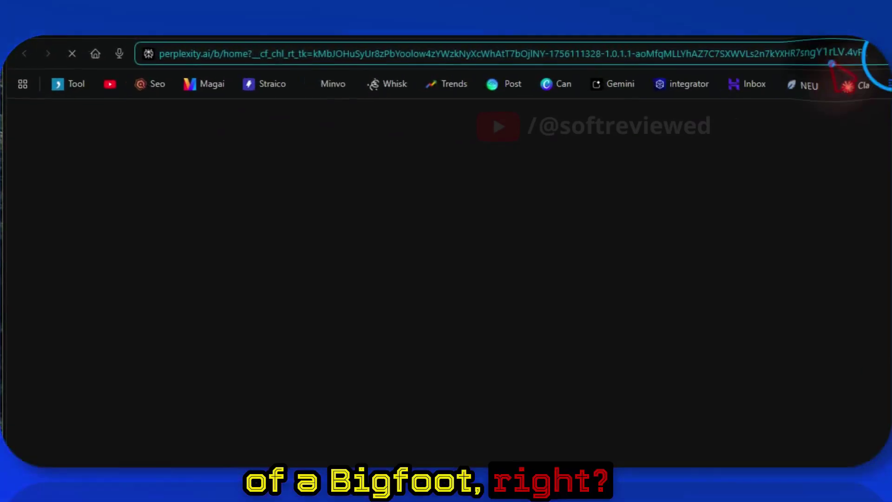
# Go to Google AI Studio and accept its cookie notice
pyautogui.hotkey('ctrl', 'l')
pyautogui.press('BackSpace')
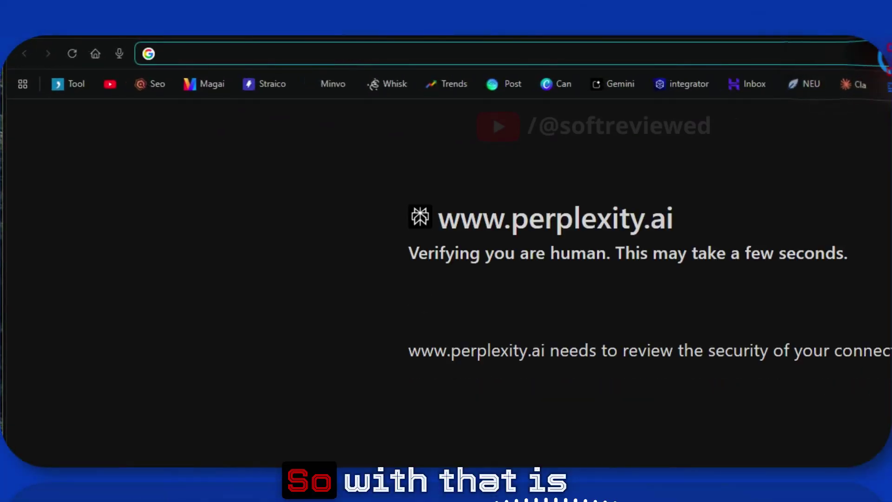
pyautogui.click(604, 84)
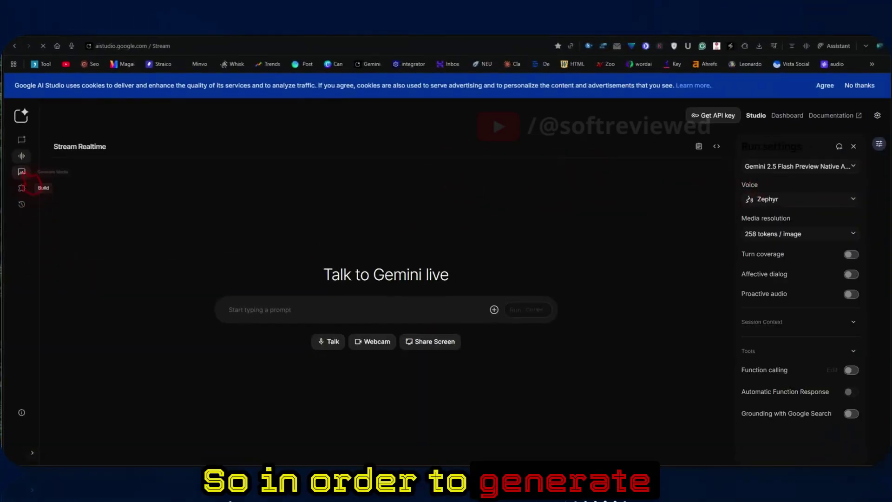
pyautogui.click(825, 86)
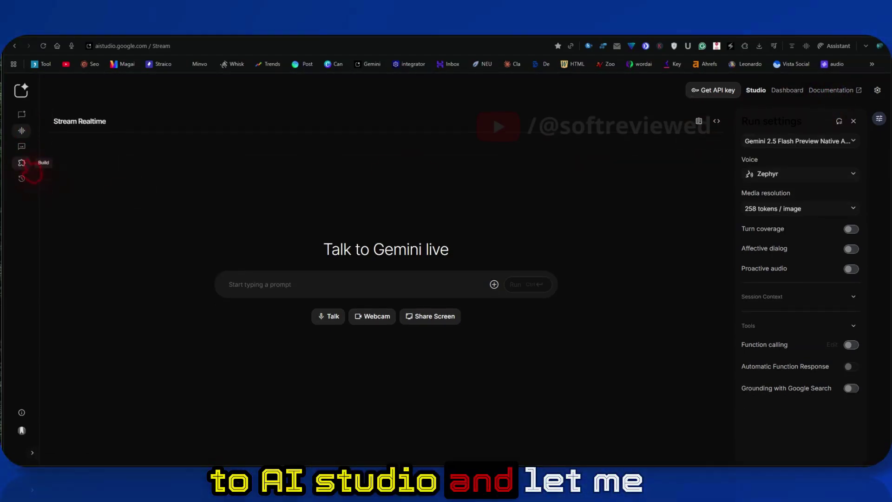
# Choose Imagen under Generate Media with the Imagen 4 Ultra model at 16:9
pyautogui.click(22, 146)
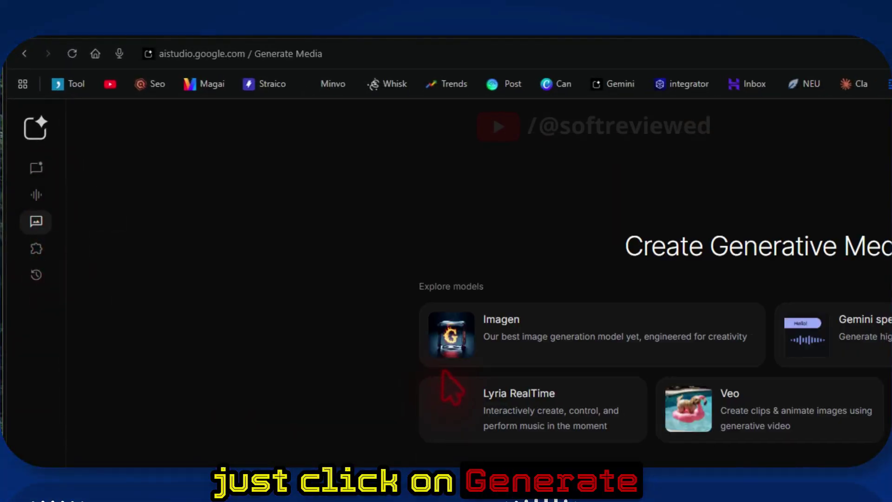
pyautogui.click(645, 333)
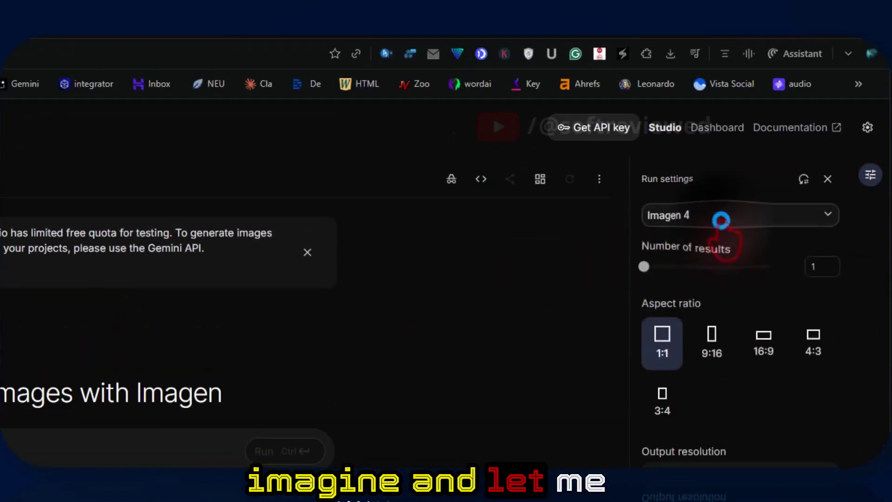
pyautogui.click(720, 44)
pyautogui.click(696, 300)
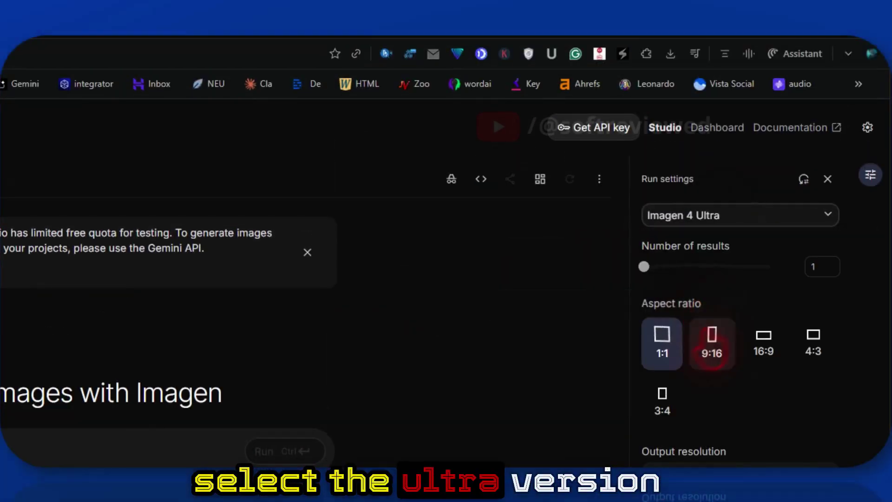
pyautogui.click(749, 353)
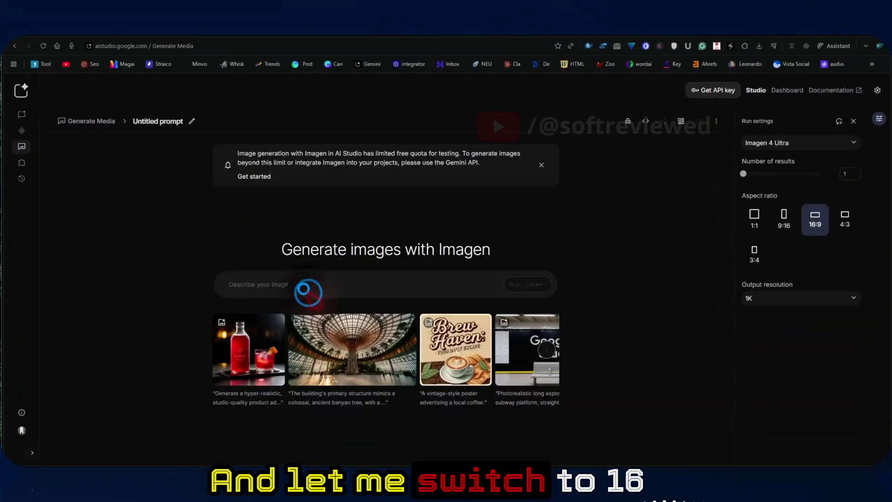
pyautogui.click(303, 288)
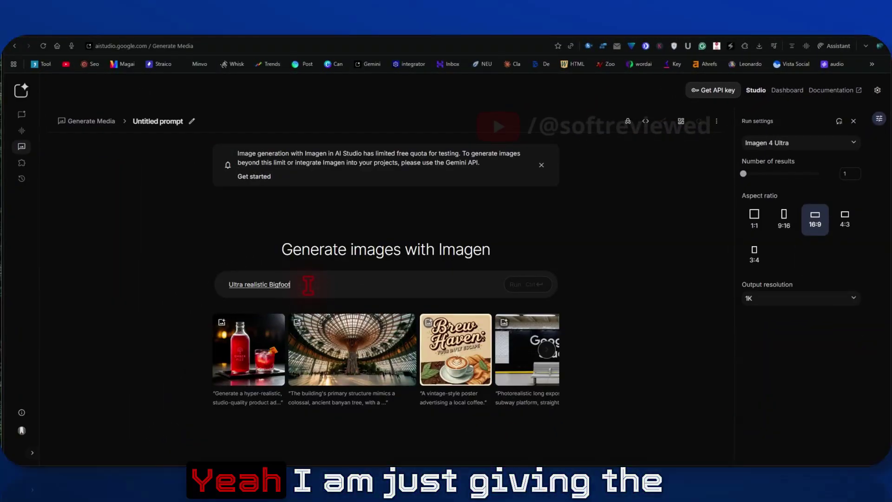
# Run a prompt for an ultra realistic, excited Bigfoot in a softreviewed cap facing the camera
pyautogui.write('a')
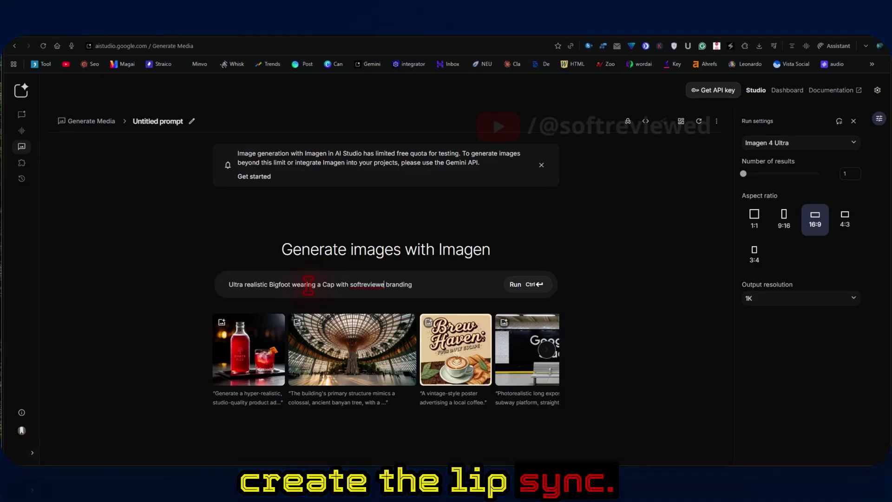
pyautogui.write('camera excited')
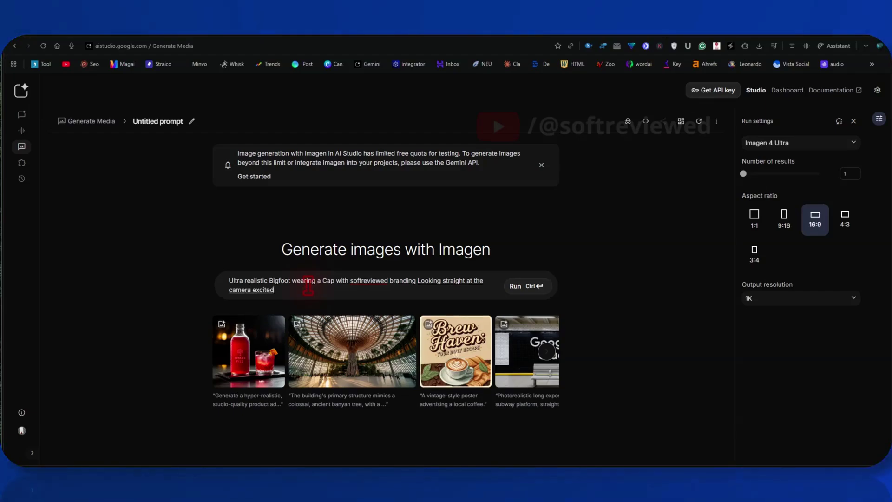
pyautogui.hotkey('ctrl', 'Return')
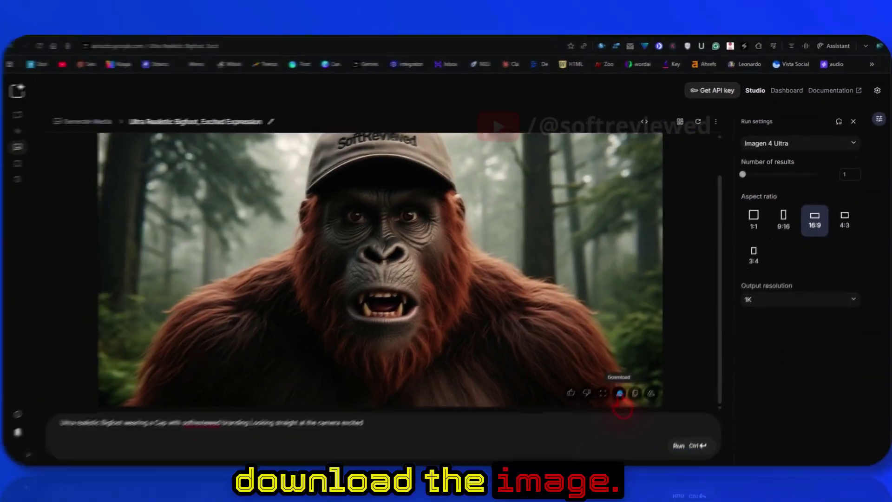
# Download the Bigfoot image and upload it from Downloads as the video's first frame
pyautogui.click(625, 392)
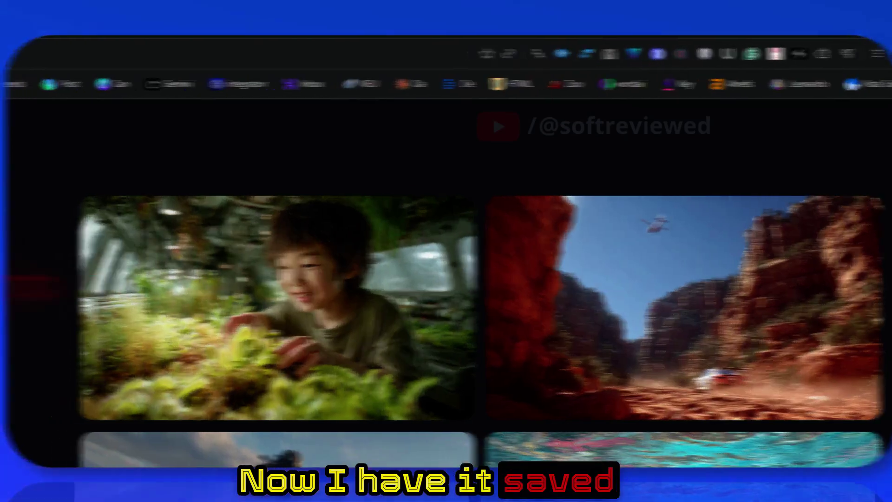
pyautogui.click(231, 249)
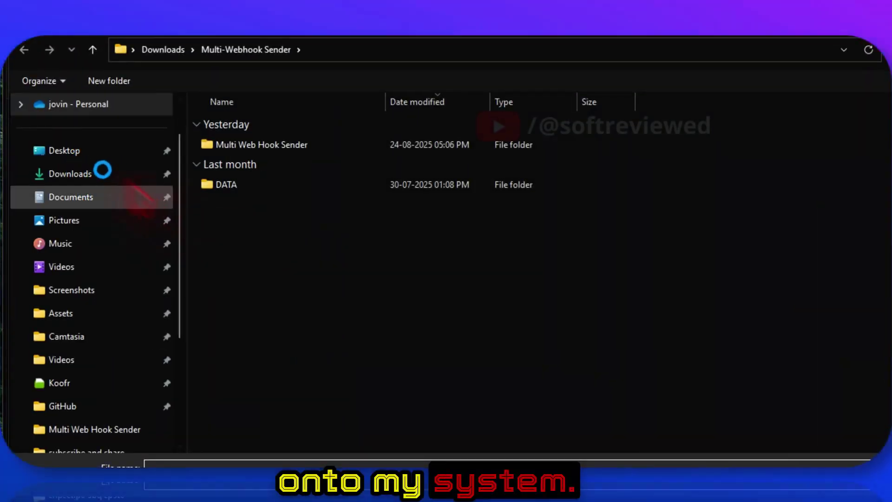
pyautogui.click(130, 175)
pyautogui.click(243, 176)
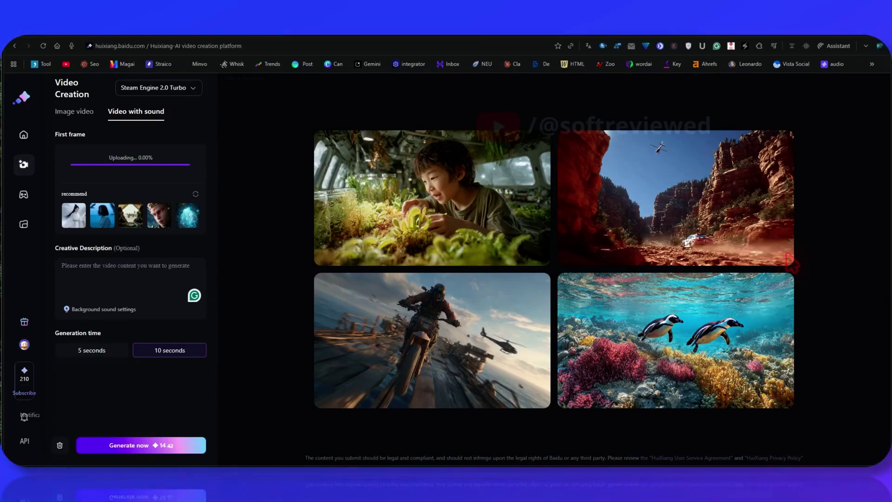
pyautogui.click(111, 286)
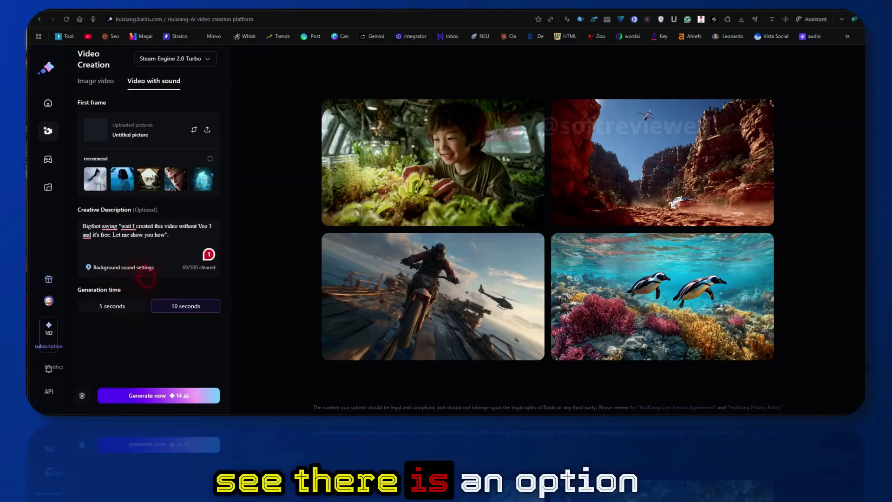
# Compare the 'Background sound required' and 'No background sound' options in the sound settings
pyautogui.click(139, 268)
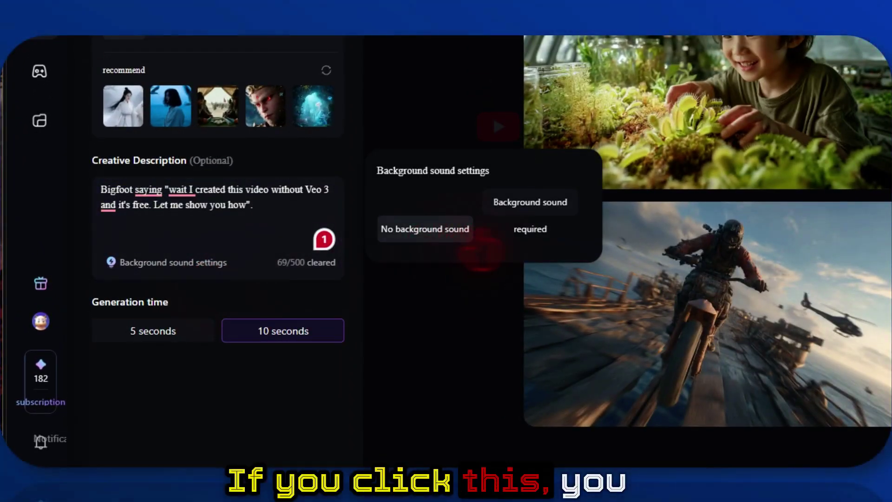
pyautogui.click(530, 219)
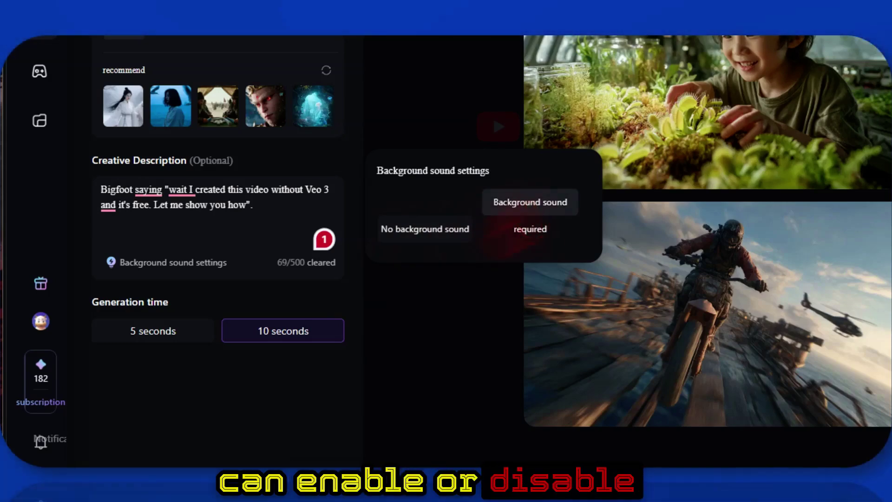
pyautogui.click(425, 229)
pyautogui.click(530, 218)
pyautogui.click(409, 229)
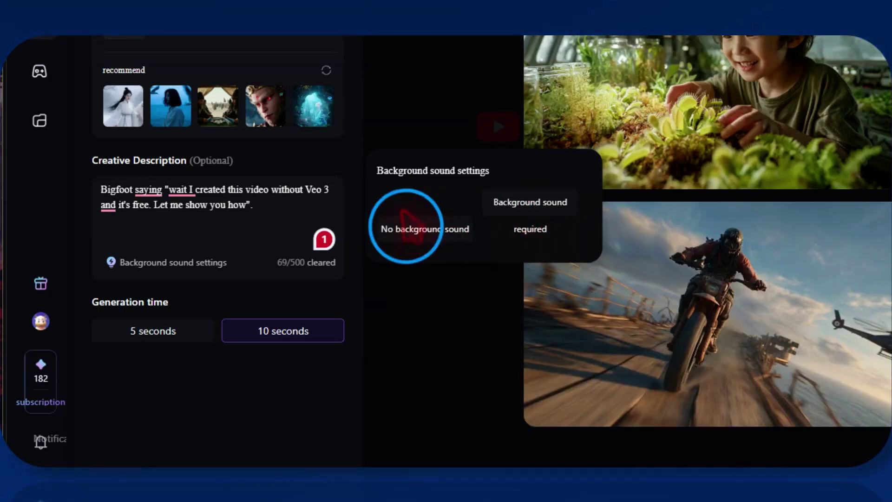
pyautogui.click(408, 229)
# Change the description's sound tag to 'Background sound required'
pyautogui.click(139, 223)
pyautogui.click(134, 220)
pyautogui.click(143, 291)
pyautogui.click(172, 264)
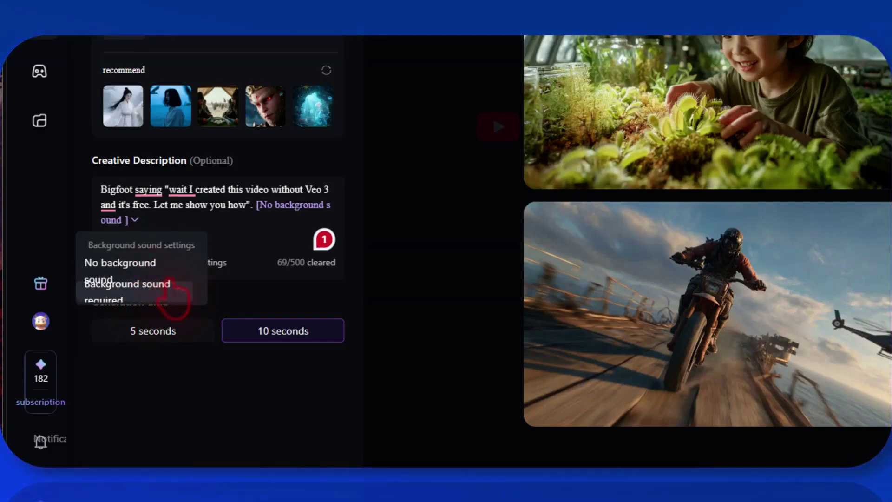
pyautogui.click(171, 286)
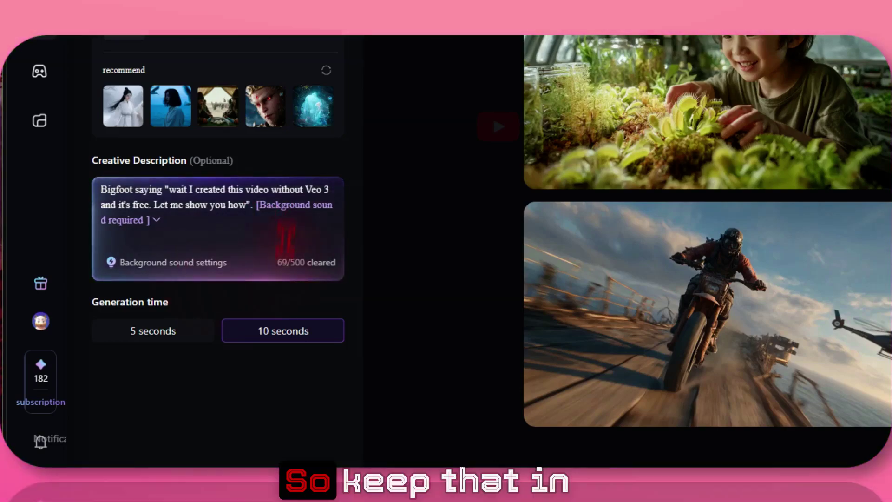
# Remove the background sound tag, leaving only Bigfoot's spoken line in the description
pyautogui.click(150, 297)
pyautogui.click(179, 263)
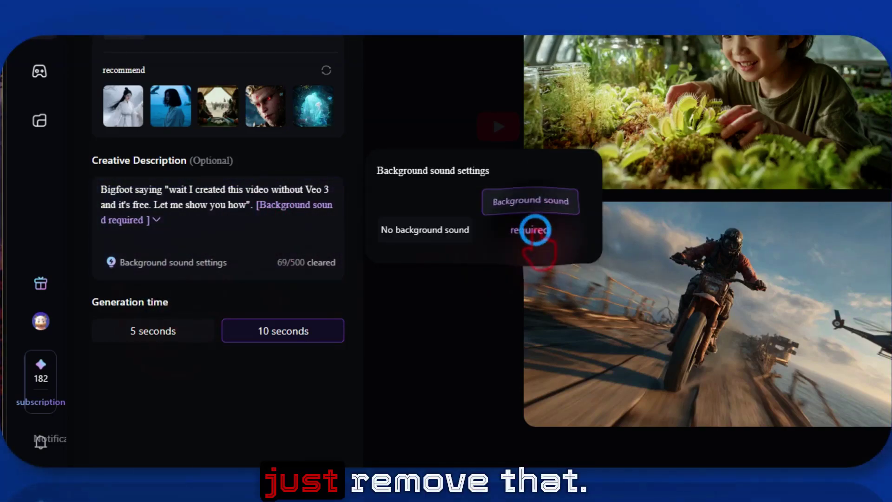
pyautogui.click(534, 229)
pyautogui.click(189, 219)
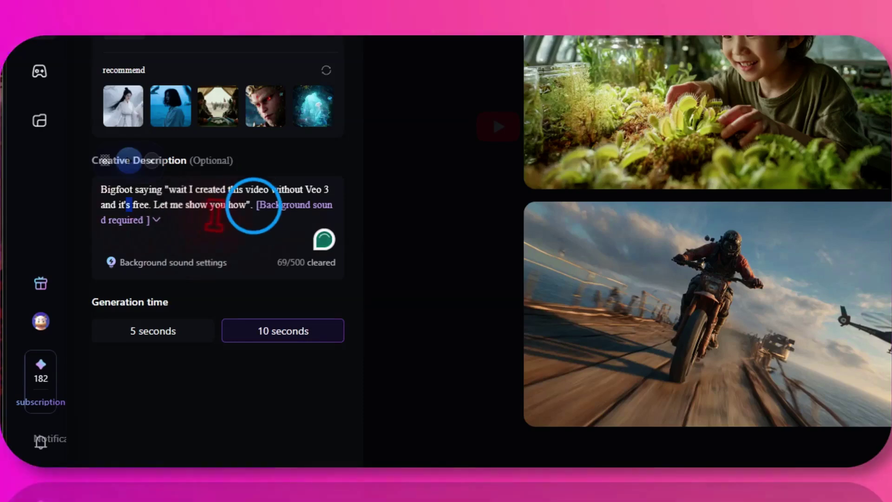
pyautogui.click(142, 263)
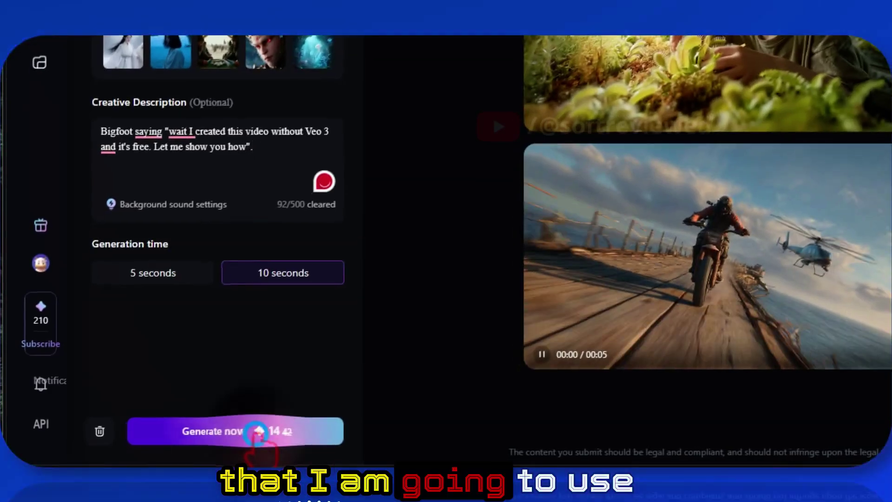
# Generate the 10-second video with sound, keeping the Steam Engine model unchanged
pyautogui.click(183, 442)
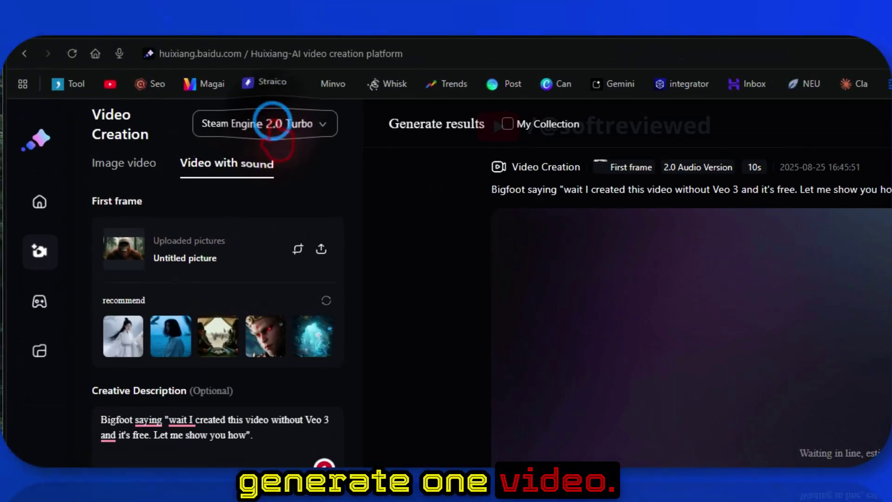
pyautogui.click(163, 89)
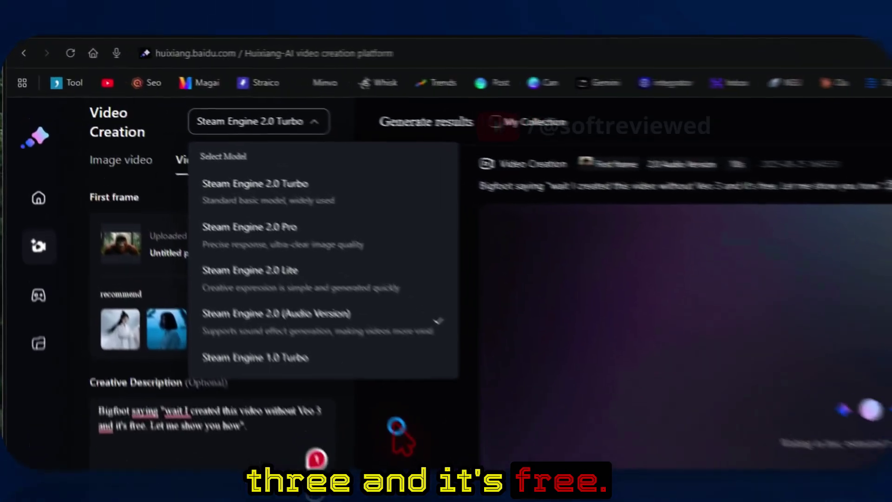
pyautogui.click(243, 275)
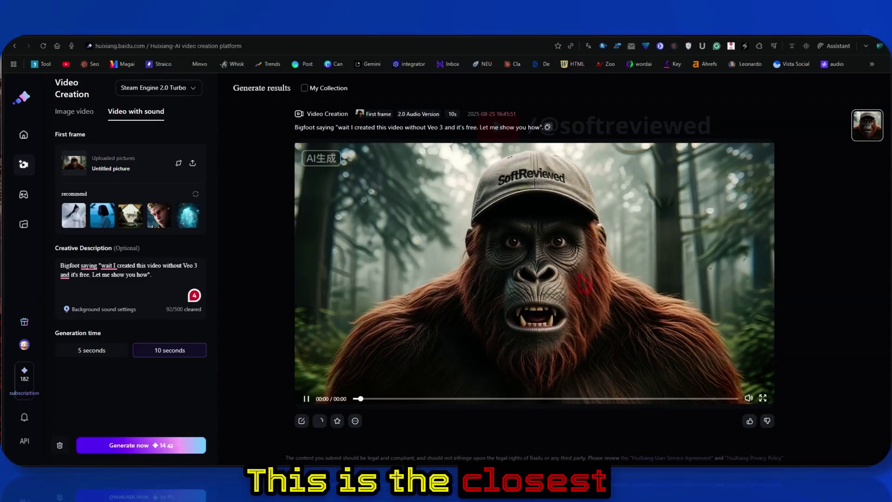
pyautogui.click(309, 398)
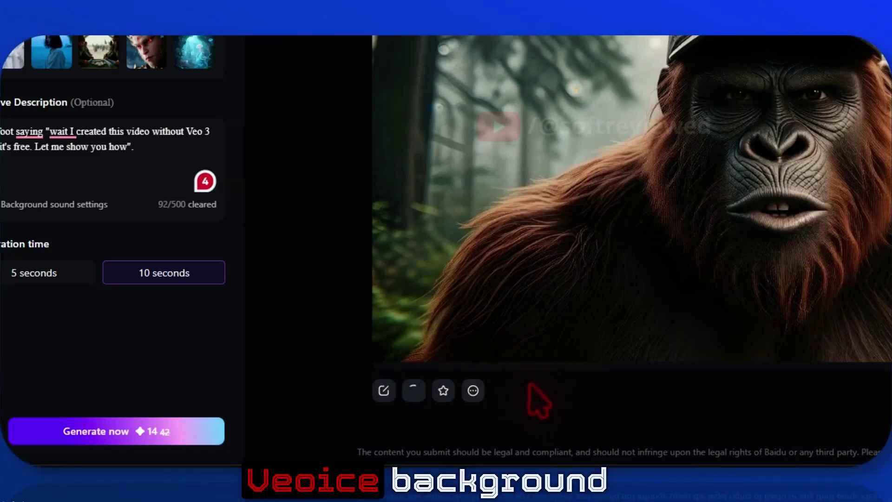
pyautogui.click(472, 390)
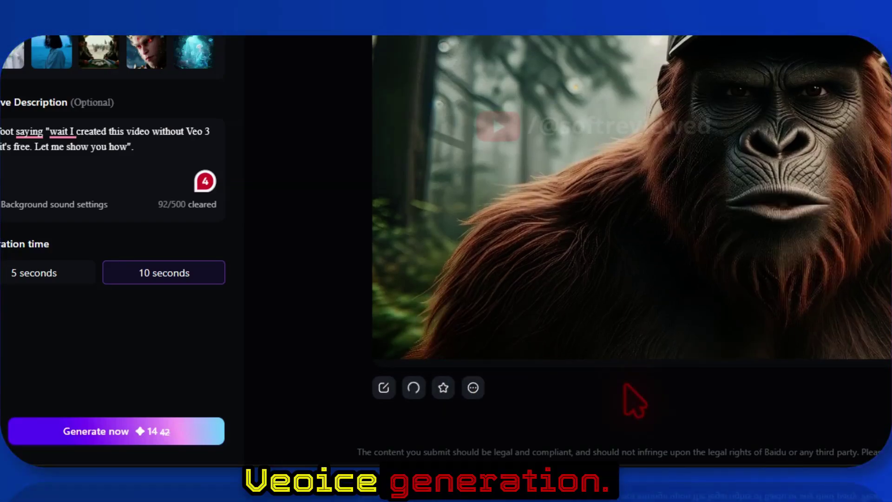